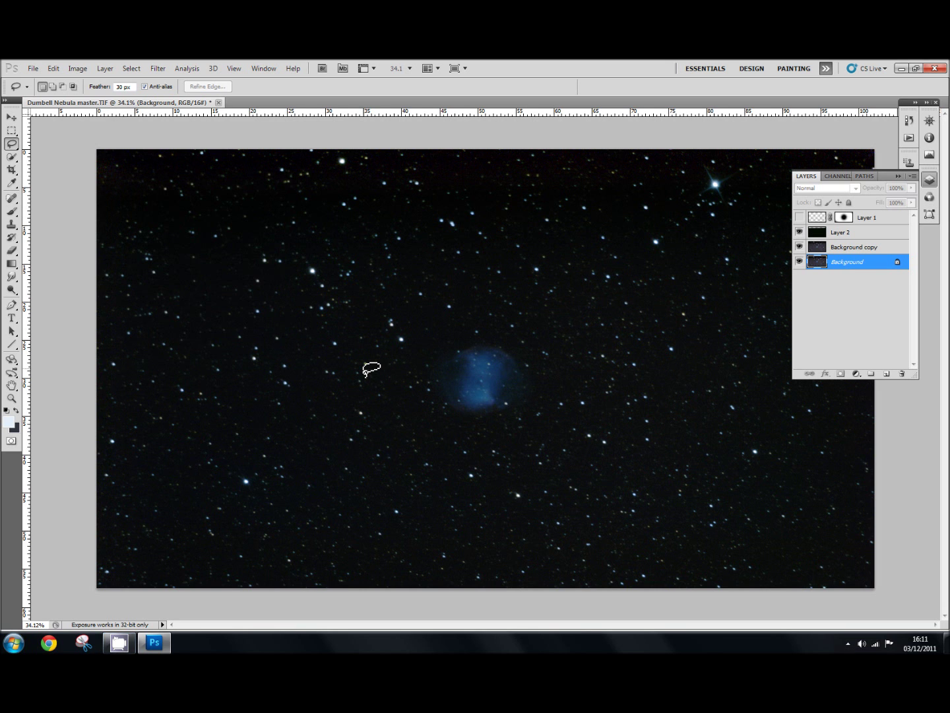
With the Move tool active, make Layer 1 visible so the extra stars reappear.
click(11, 118)
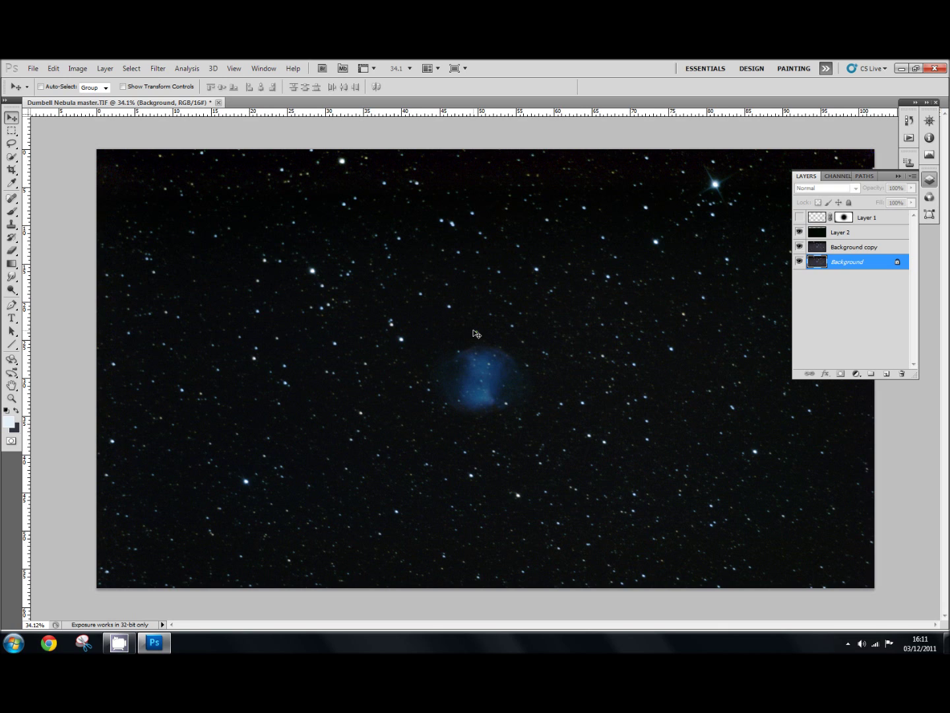
click(798, 217)
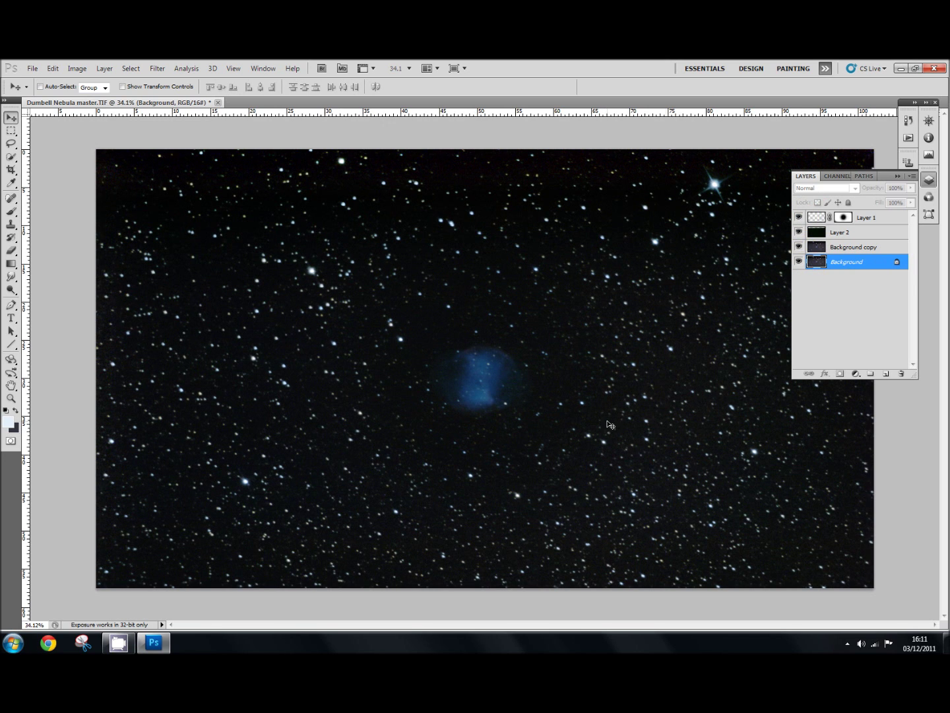
click(787, 283)
Hide Layer 1, Layer 2 and Background copy.
click(798, 218)
click(798, 232)
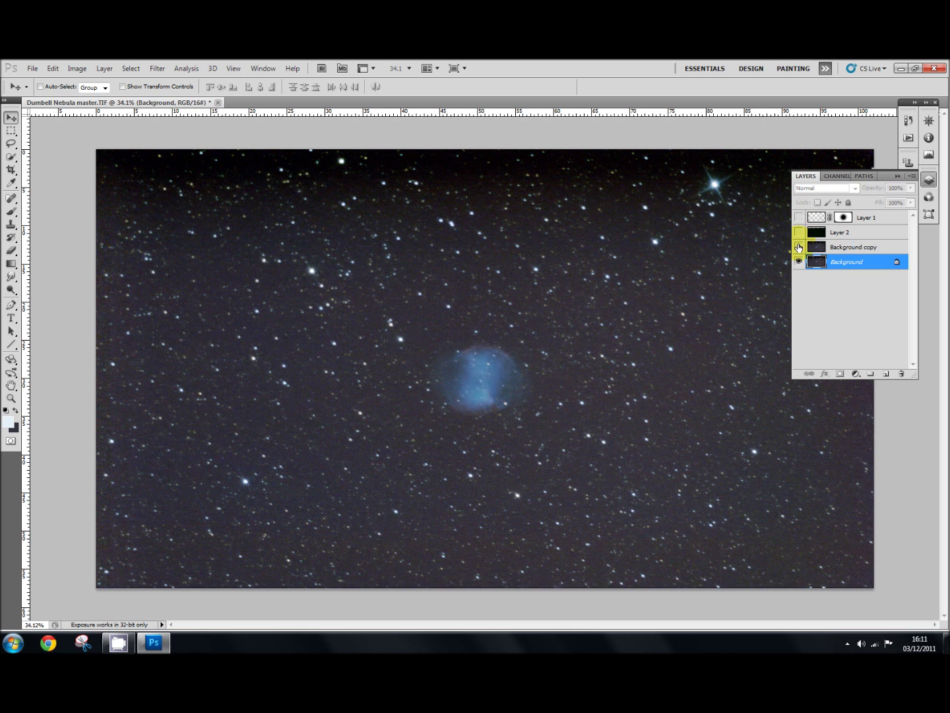
click(798, 247)
click(500, 386)
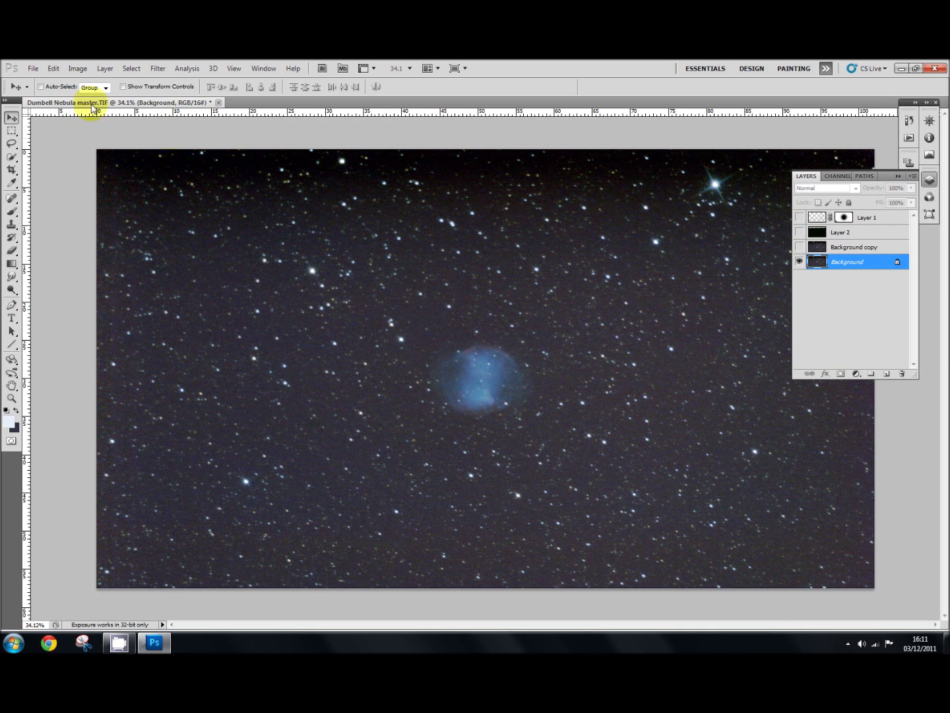
Delete Layer 1, Layer 2 and Background copy, leaving only the Background.
click(855, 248)
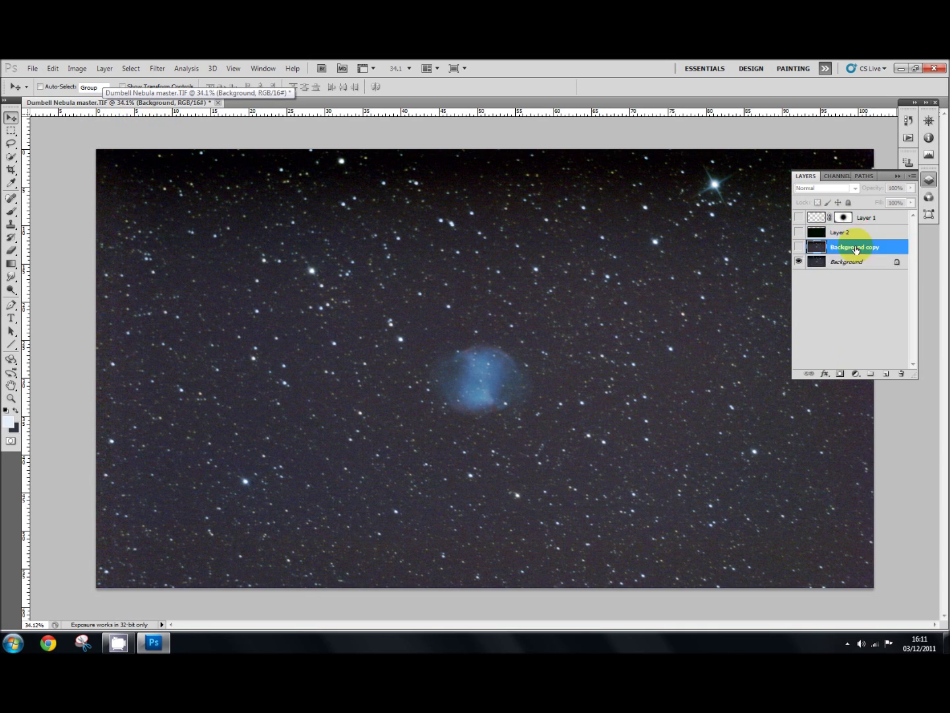
click(863, 219)
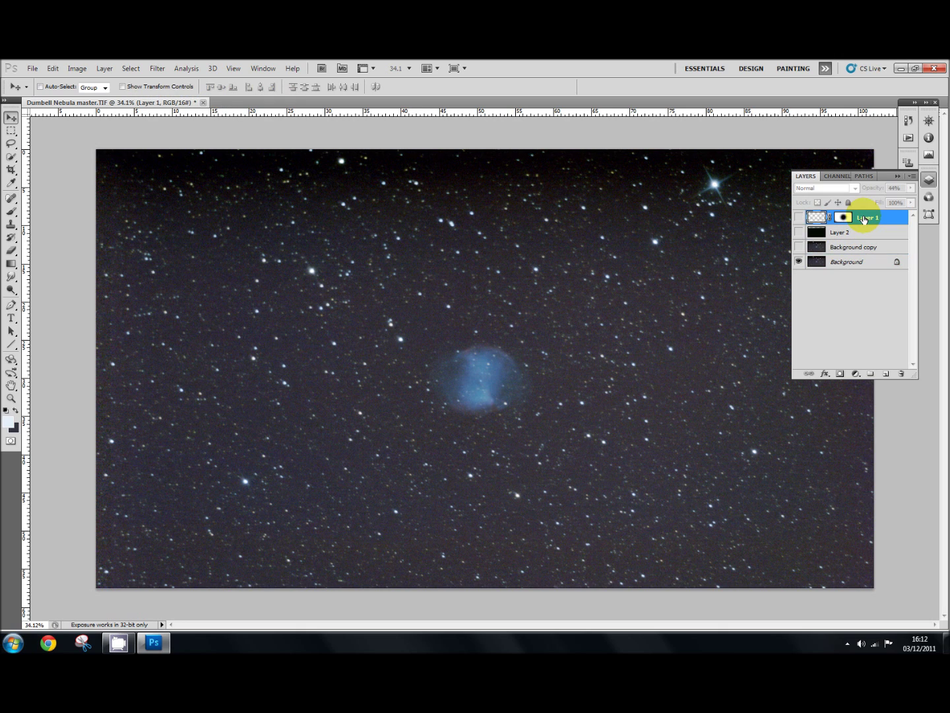
key(Delete)
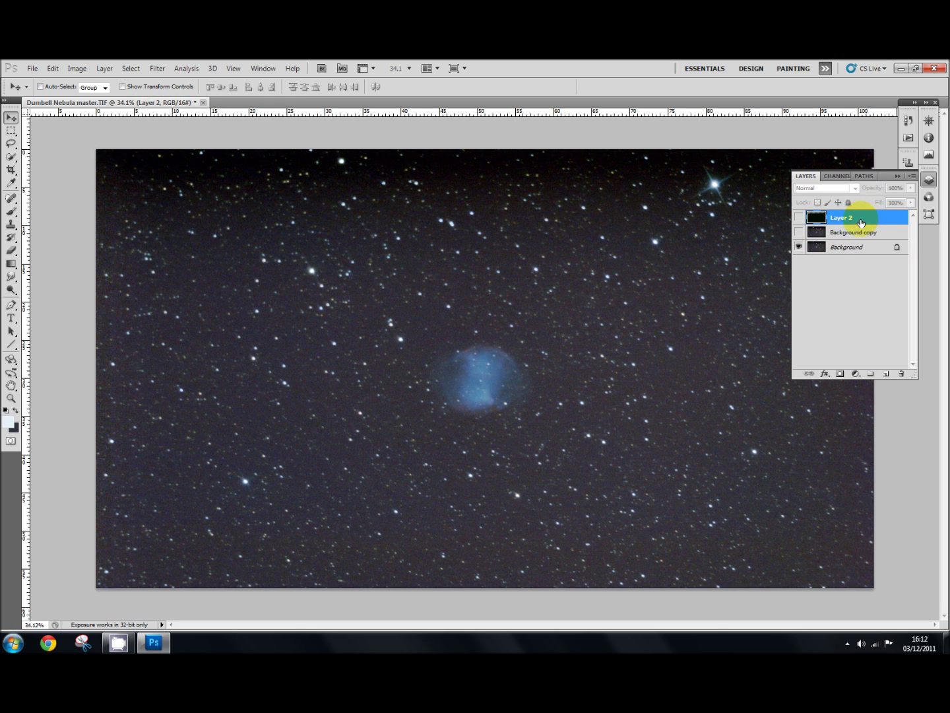
key(Delete)
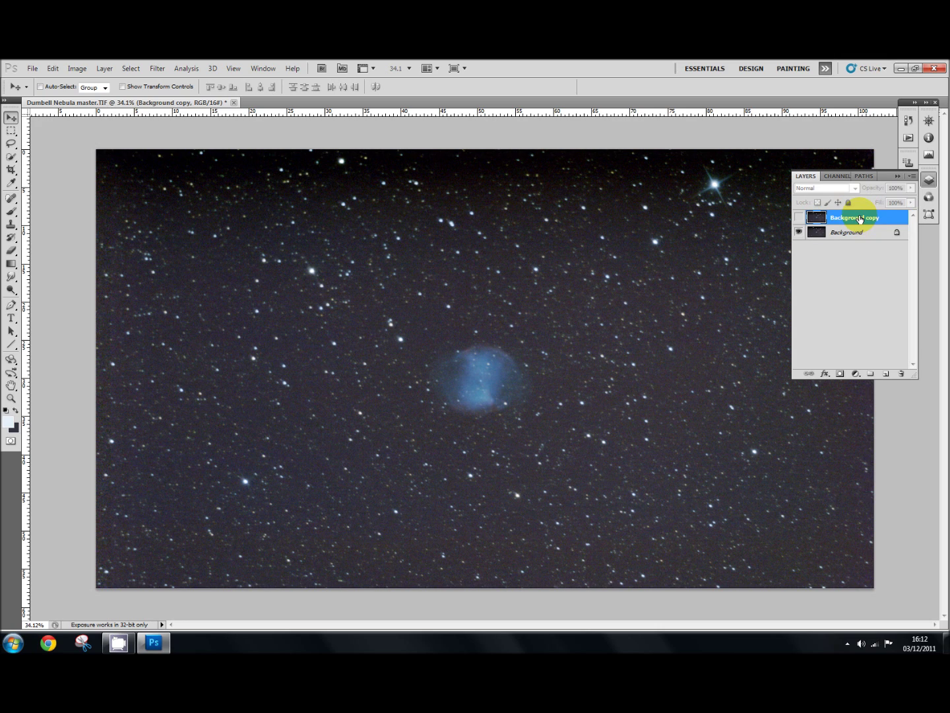
key(Delete)
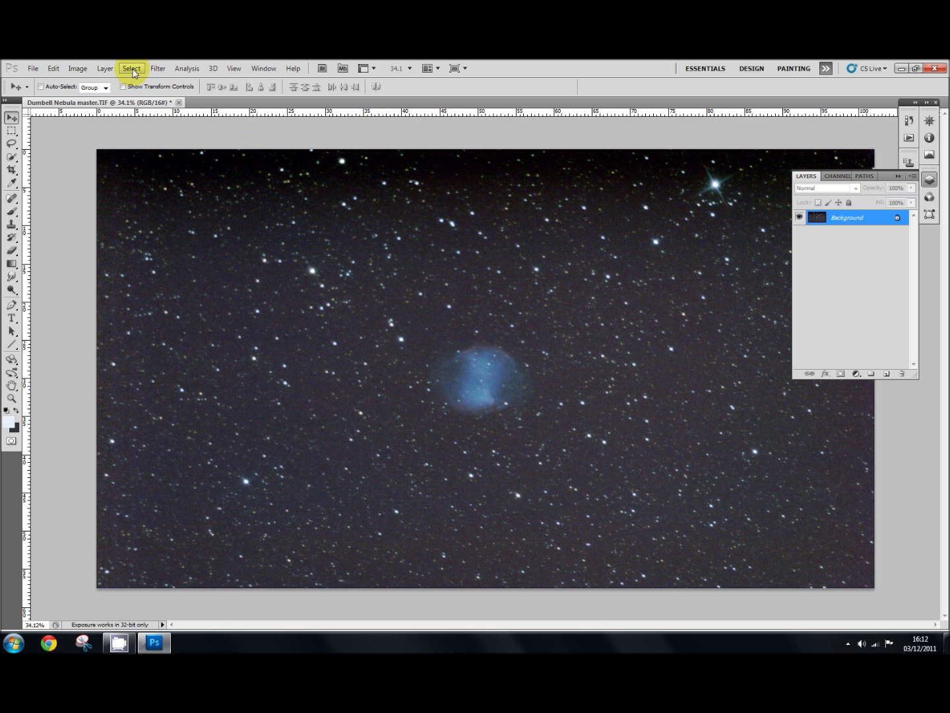
click(132, 69)
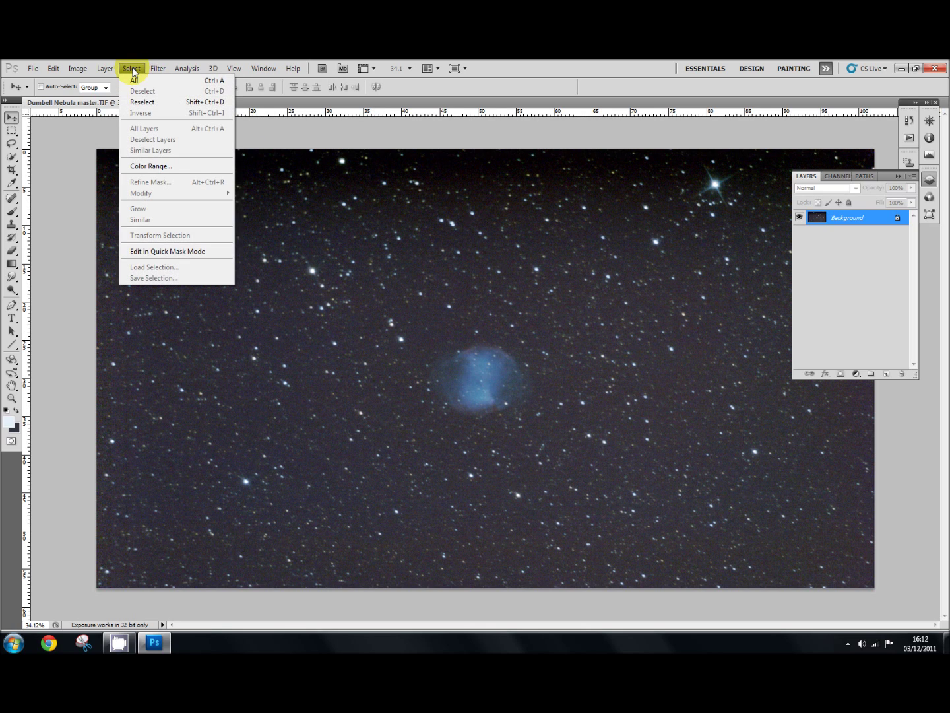
click(153, 169)
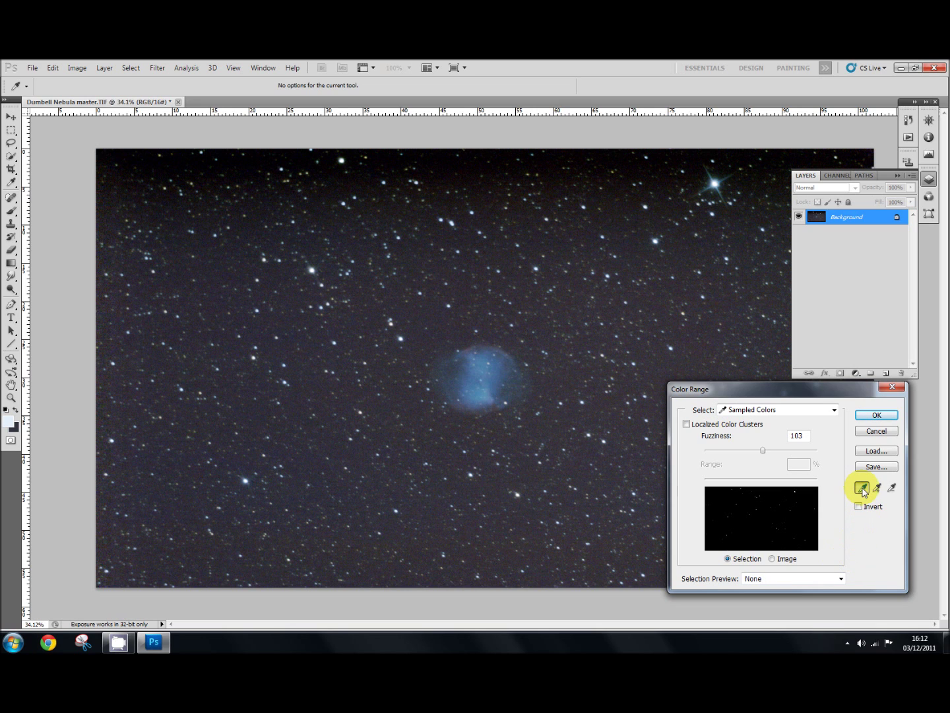
scroll(402, 419, up, 3)
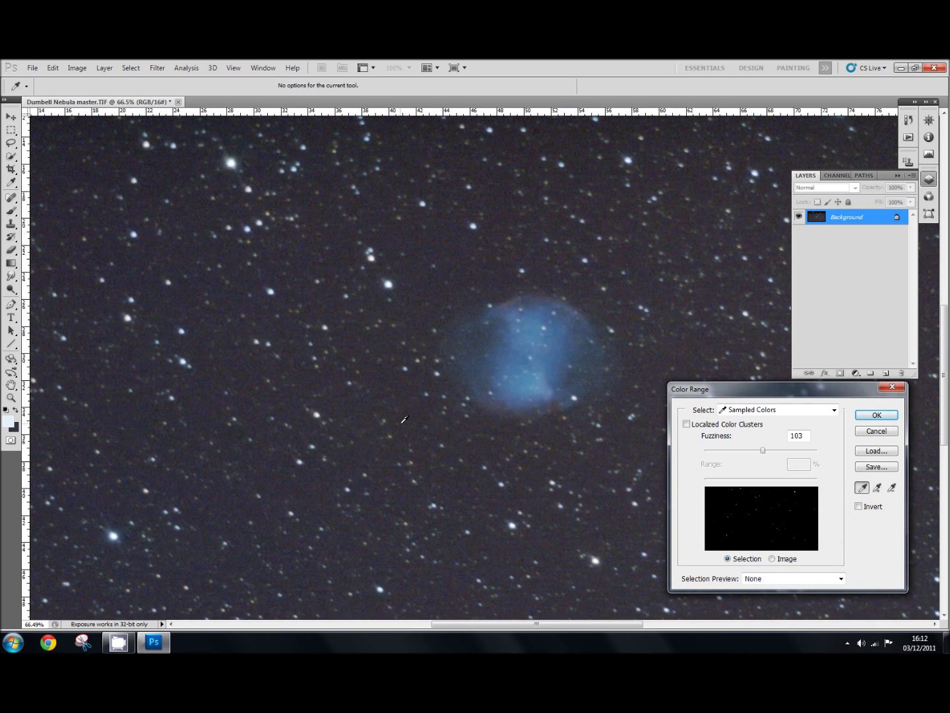
scroll(405, 418, up, 1)
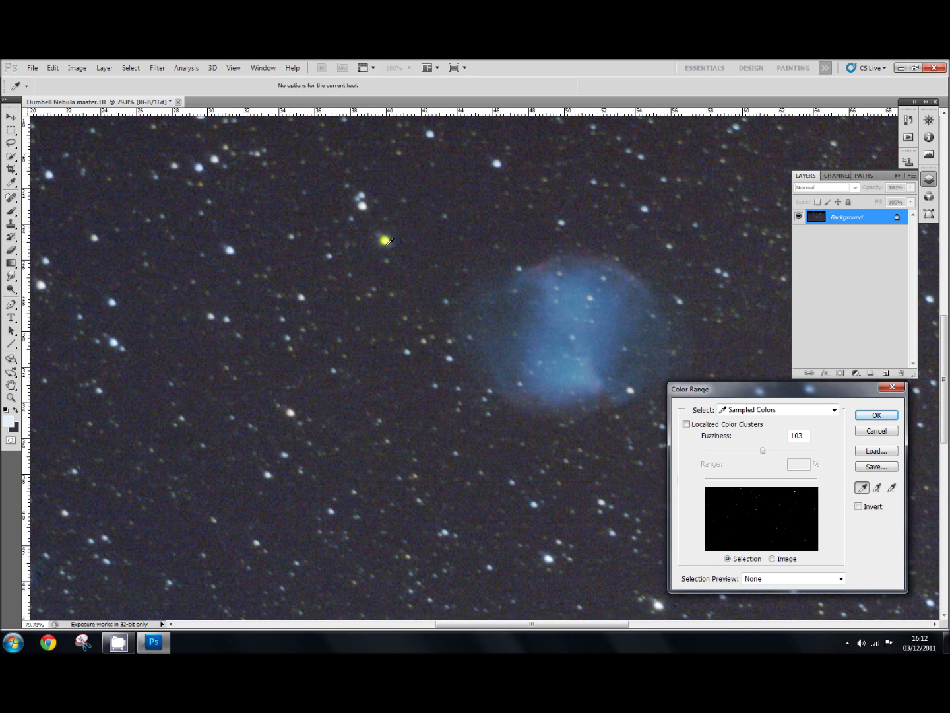
click(386, 240)
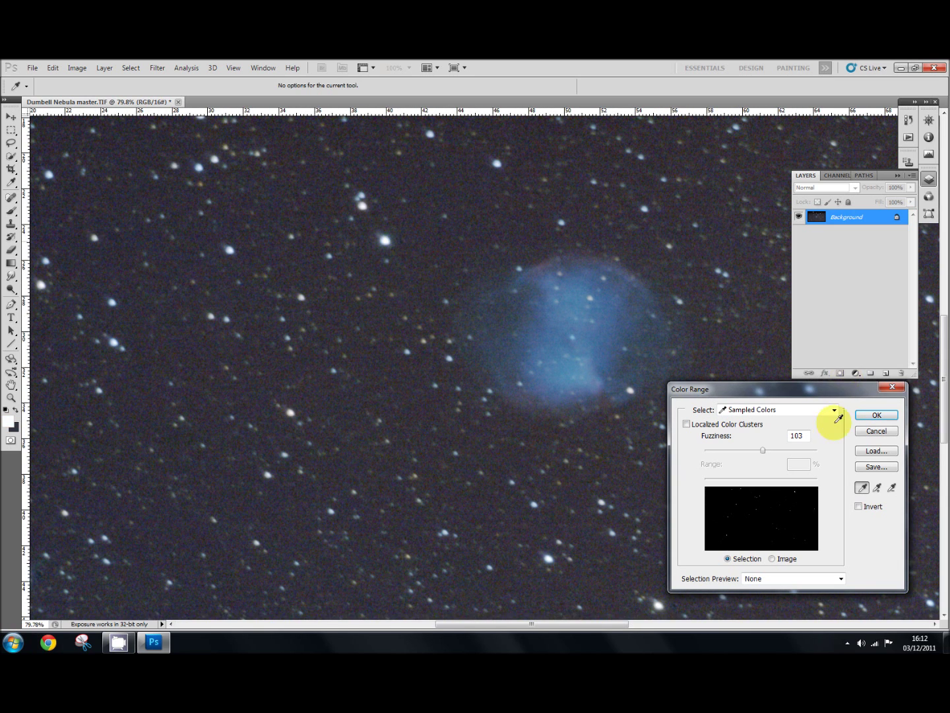
click(877, 487)
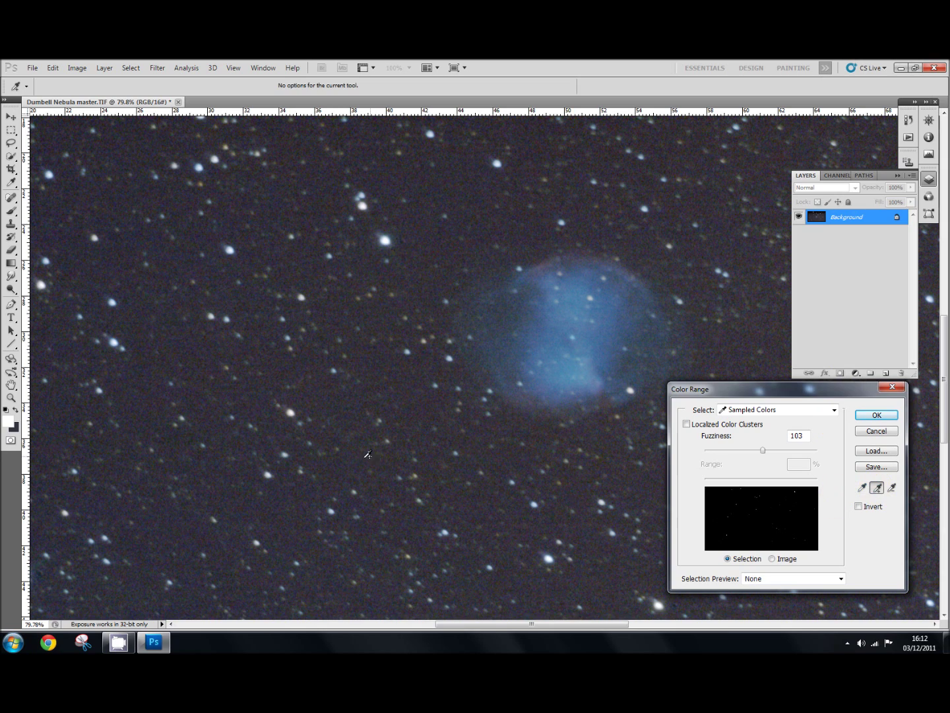
click(295, 410)
click(679, 579)
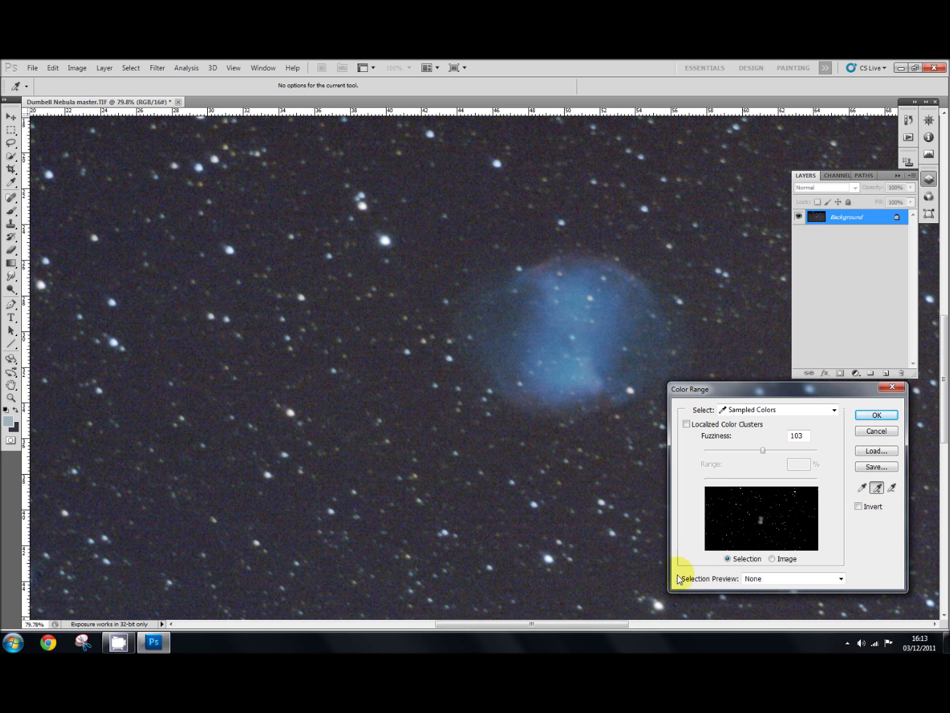
click(658, 604)
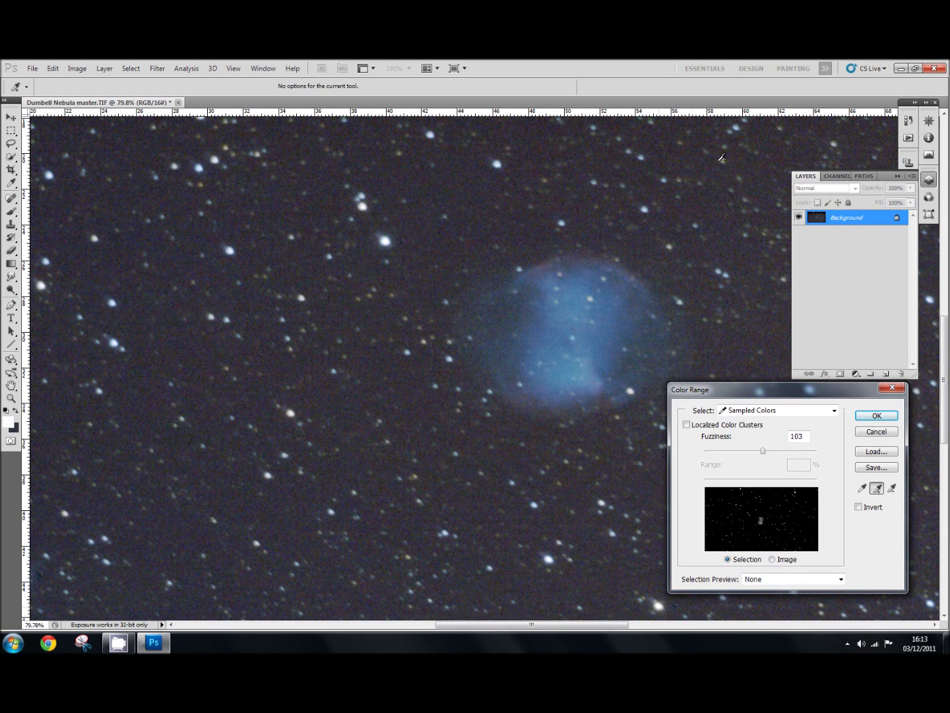
click(680, 178)
key(ctrl)
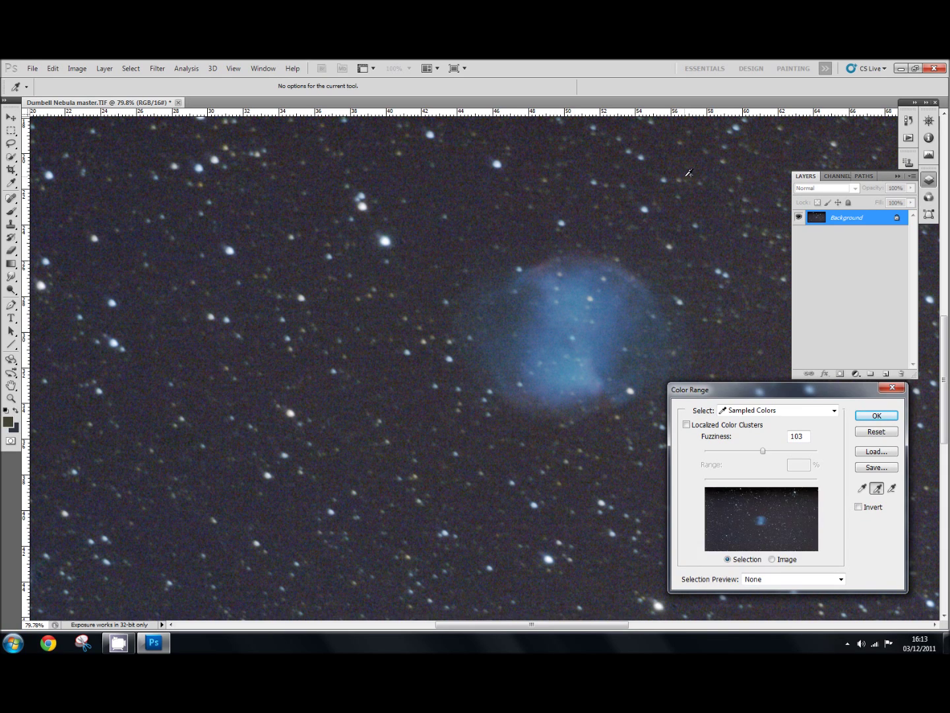
key(ctrl)
click(875, 431)
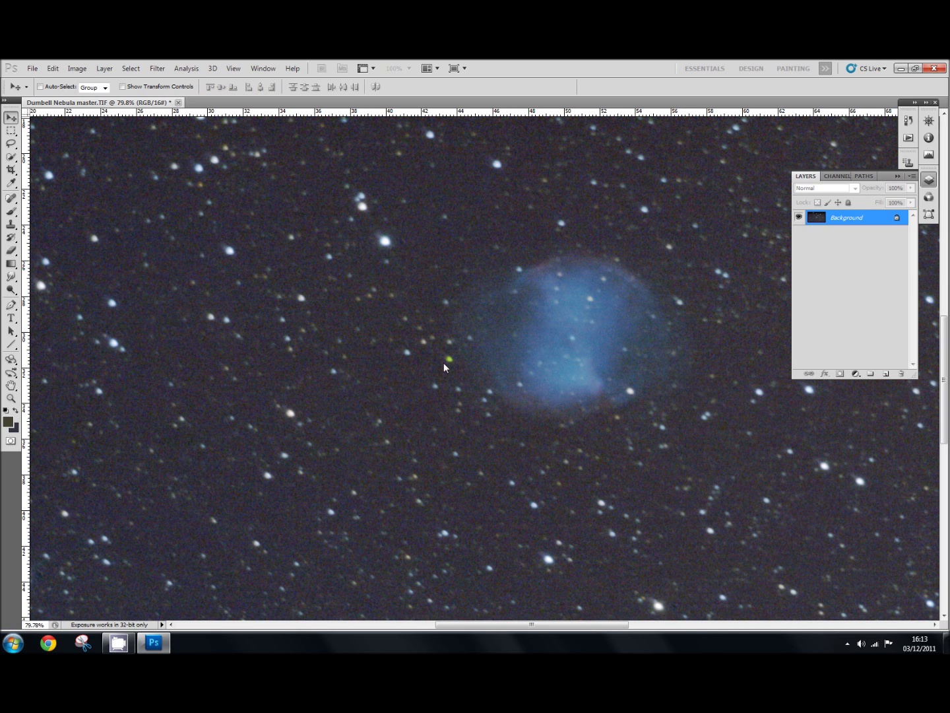
Use Color Range to sample one star, add three more stars to the sample, and apply.
click(131, 68)
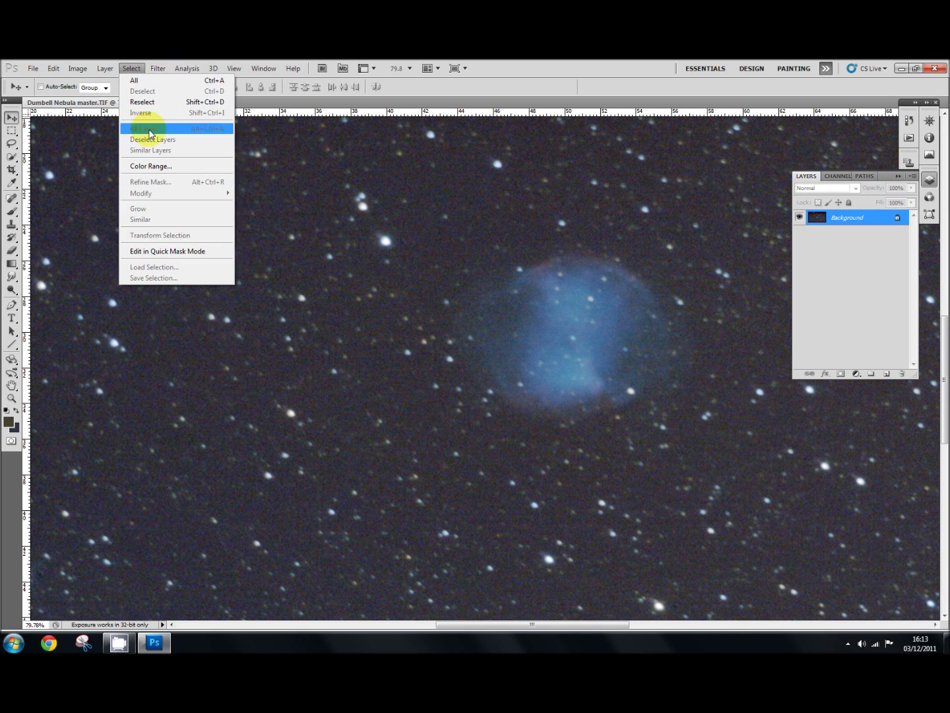
click(151, 166)
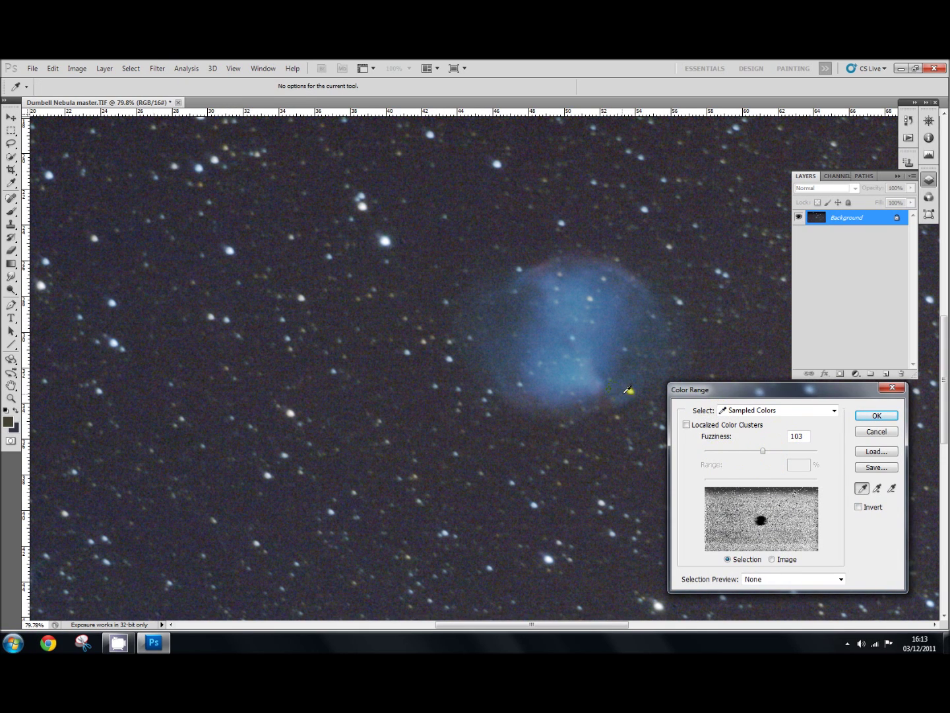
click(387, 239)
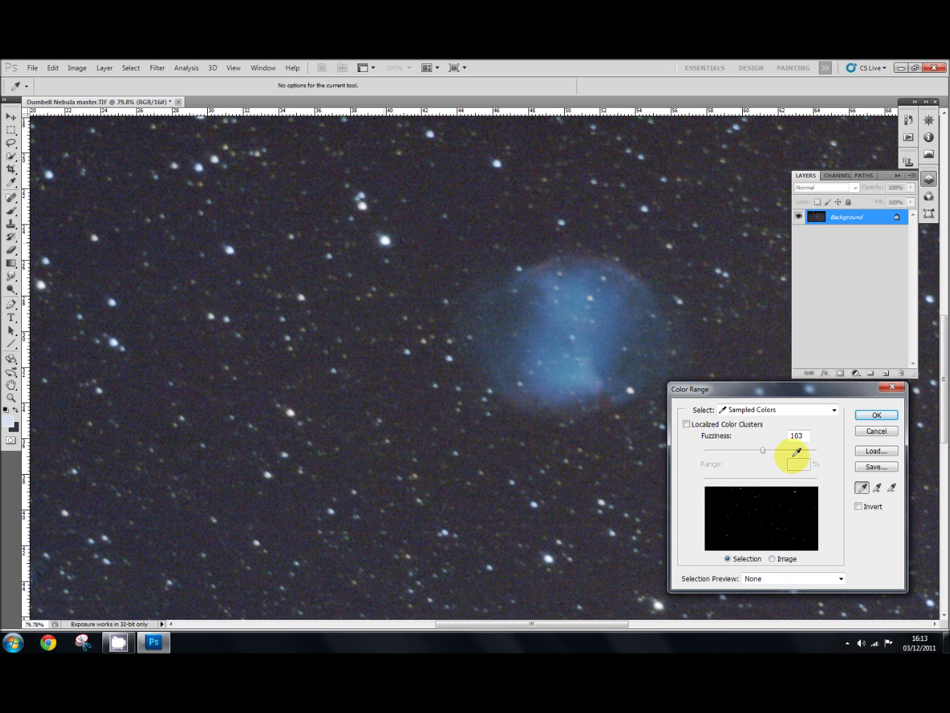
click(877, 488)
click(362, 202)
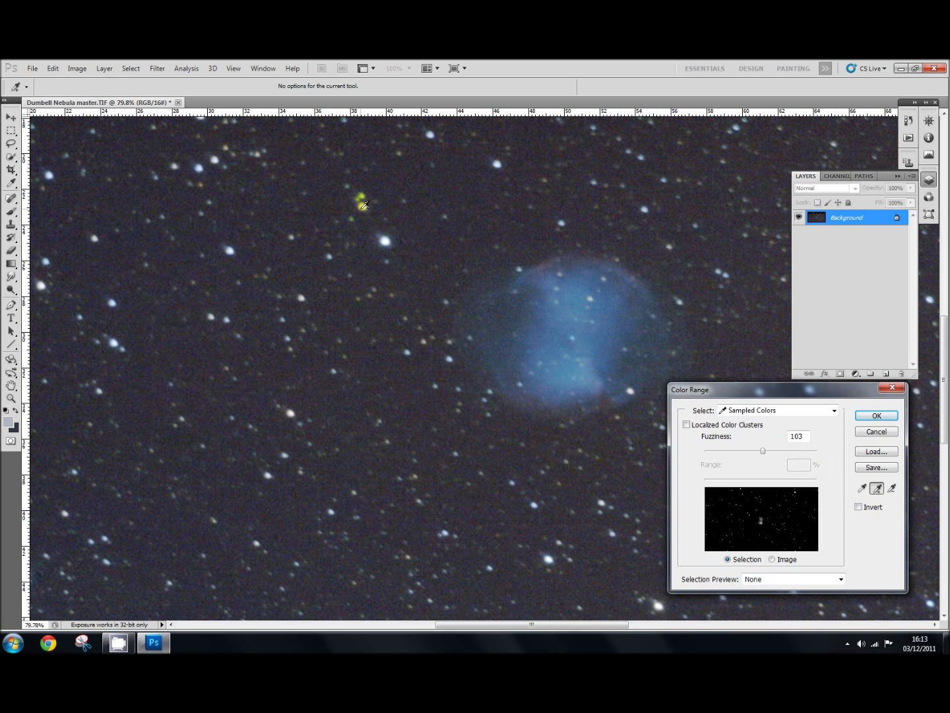
click(256, 544)
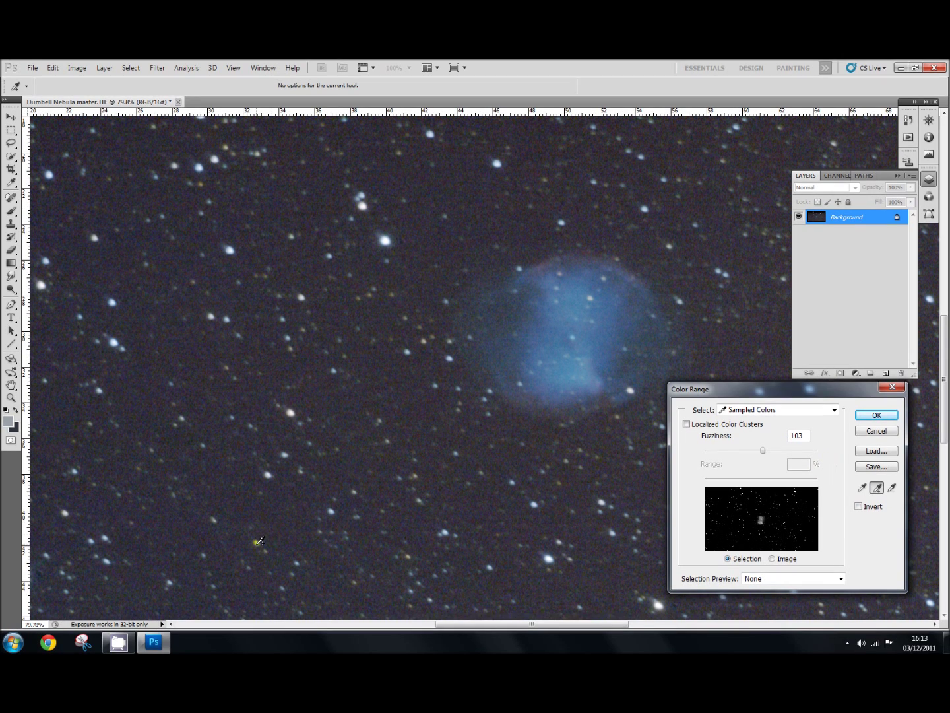
click(553, 555)
click(891, 415)
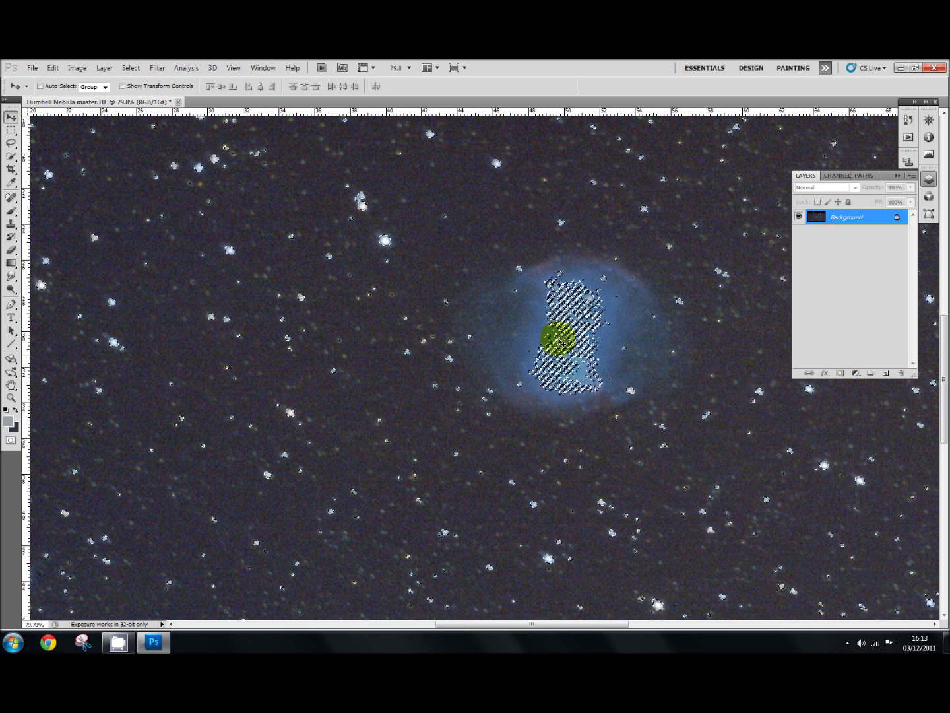
Subtract the nebula core from the star selection with a 30 px feathered Lasso.
click(577, 381)
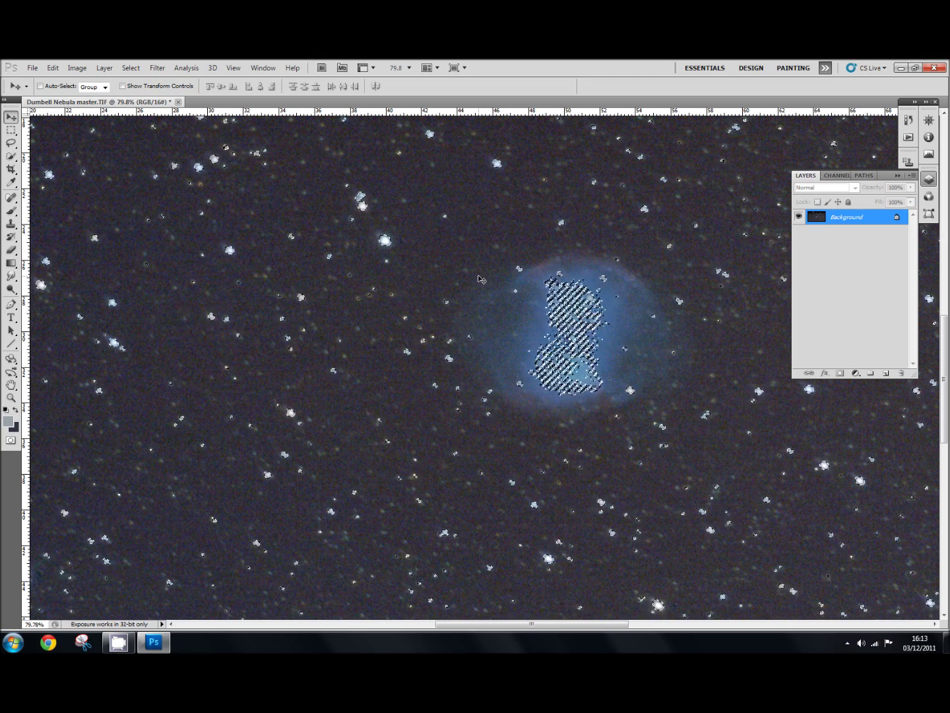
click(10, 144)
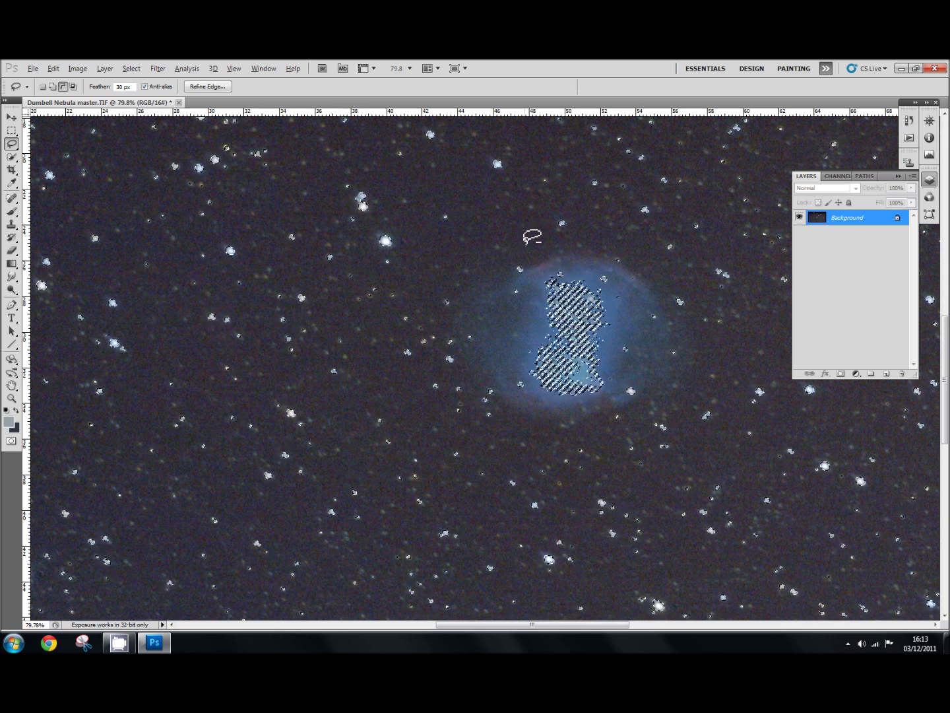
key(alt)
mouse_move(493, 215)
mouse_down()
mouse_move(601, 222)
mouse_move(730, 300)
mouse_move(721, 398)
mouse_move(627, 460)
mouse_move(494, 454)
mouse_move(400, 421)
mouse_move(424, 236)
mouse_move(520, 207)
mouse_move(531, 218)
mouse_move(511, 210)
mouse_up()
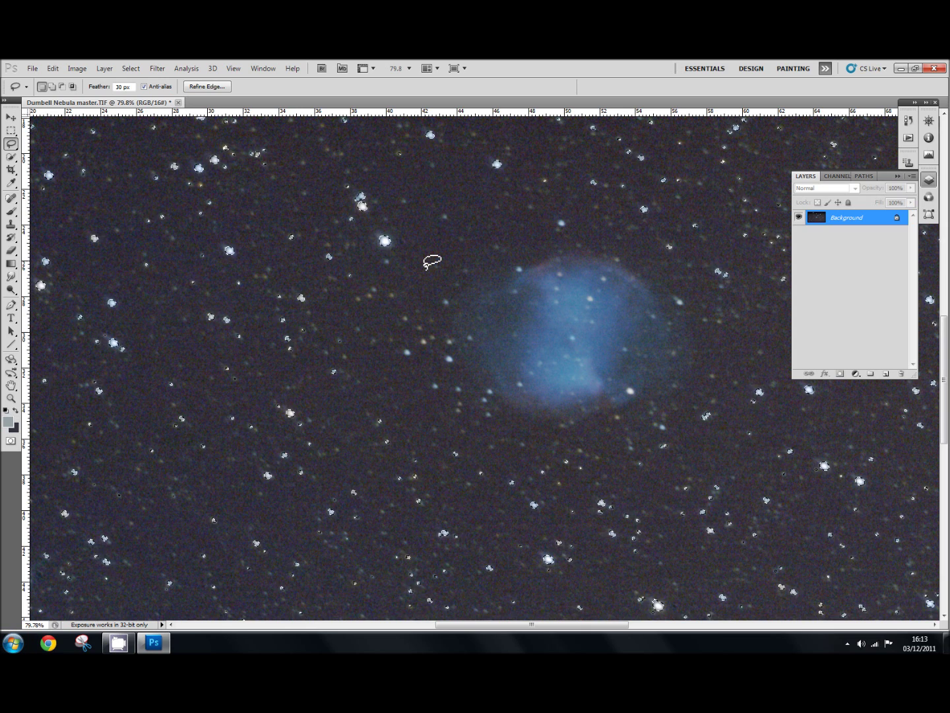
key(shift)
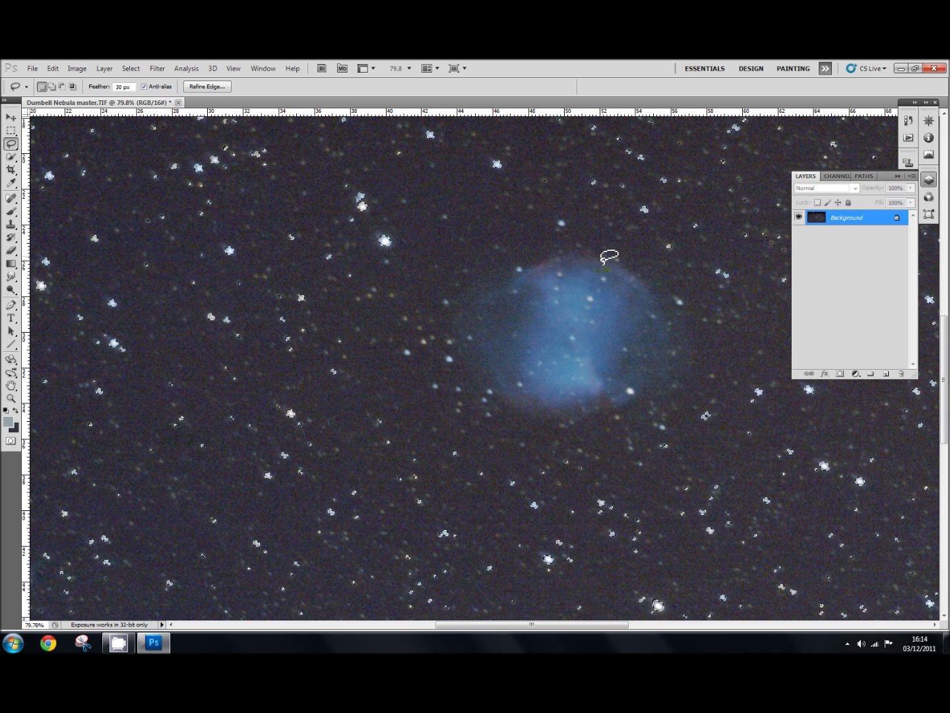
click(557, 309)
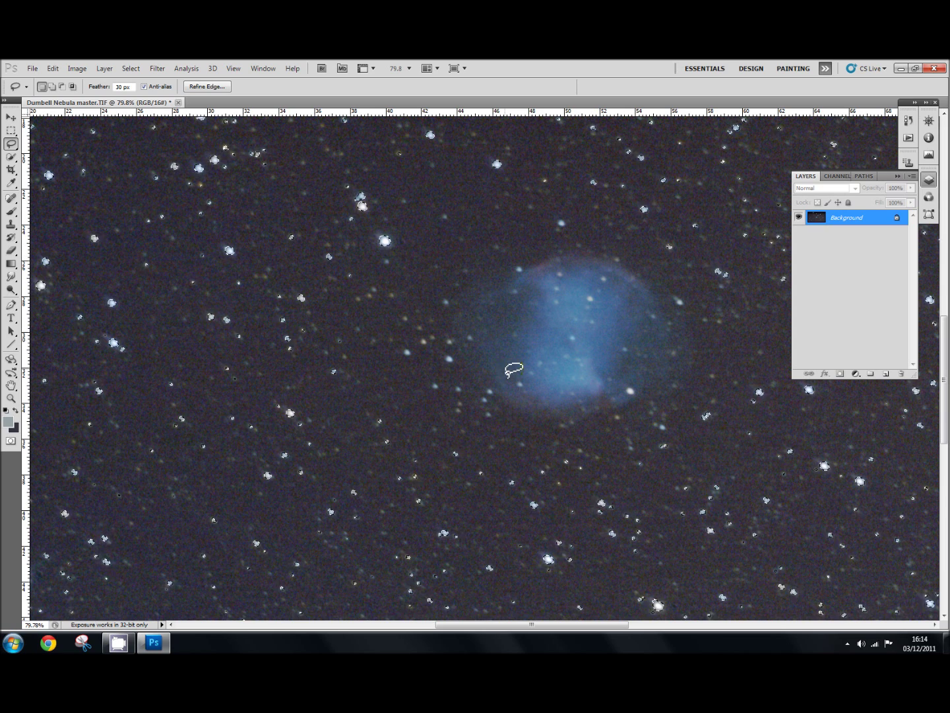
Expand the star selection by 3 pixels.
click(127, 72)
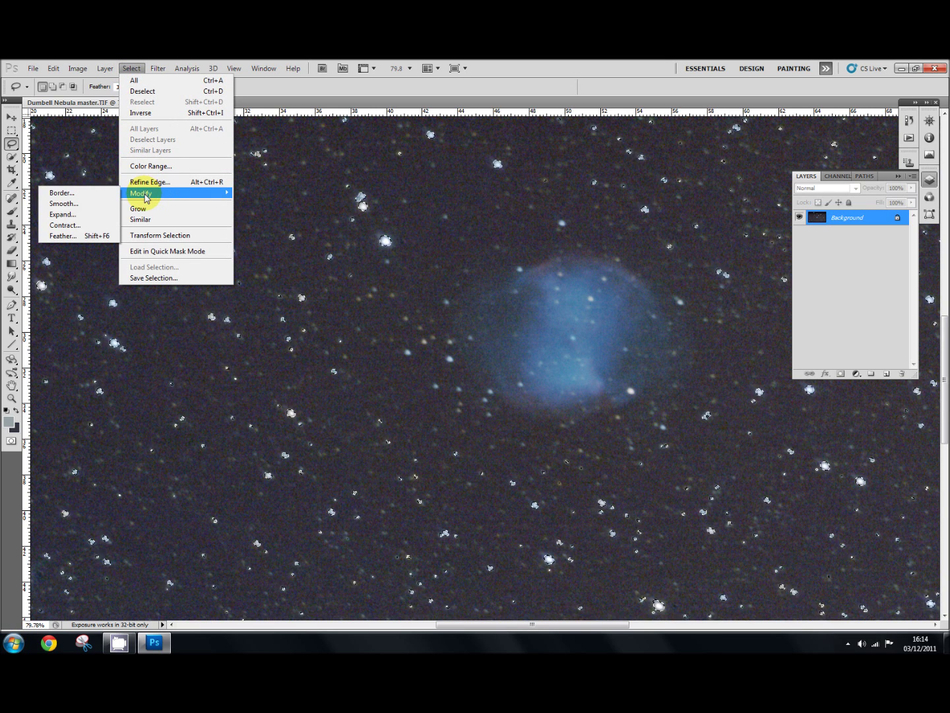
click(82, 219)
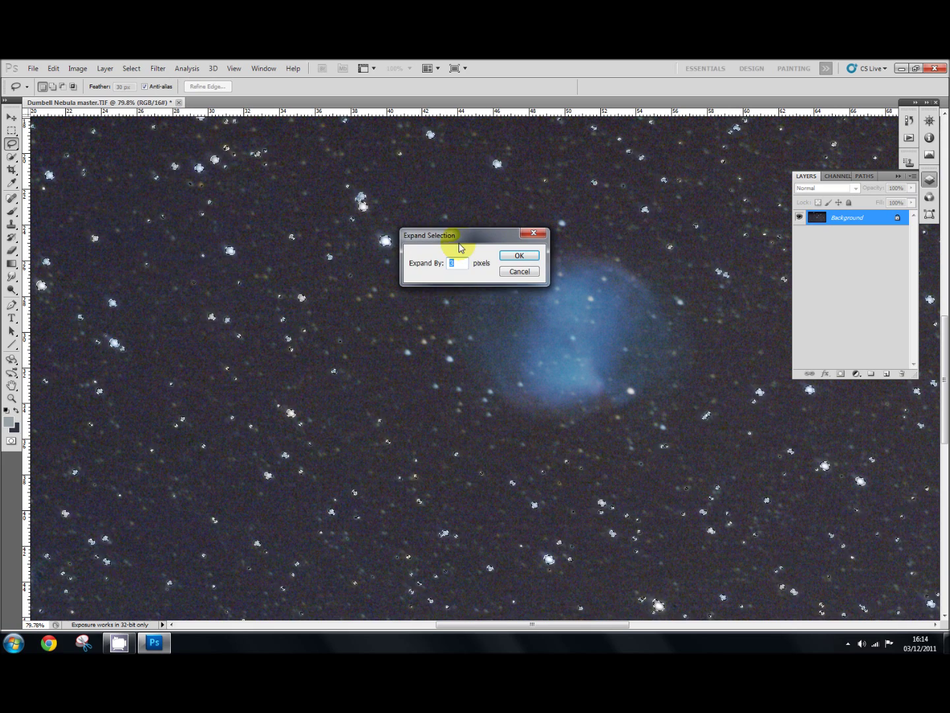
click(518, 256)
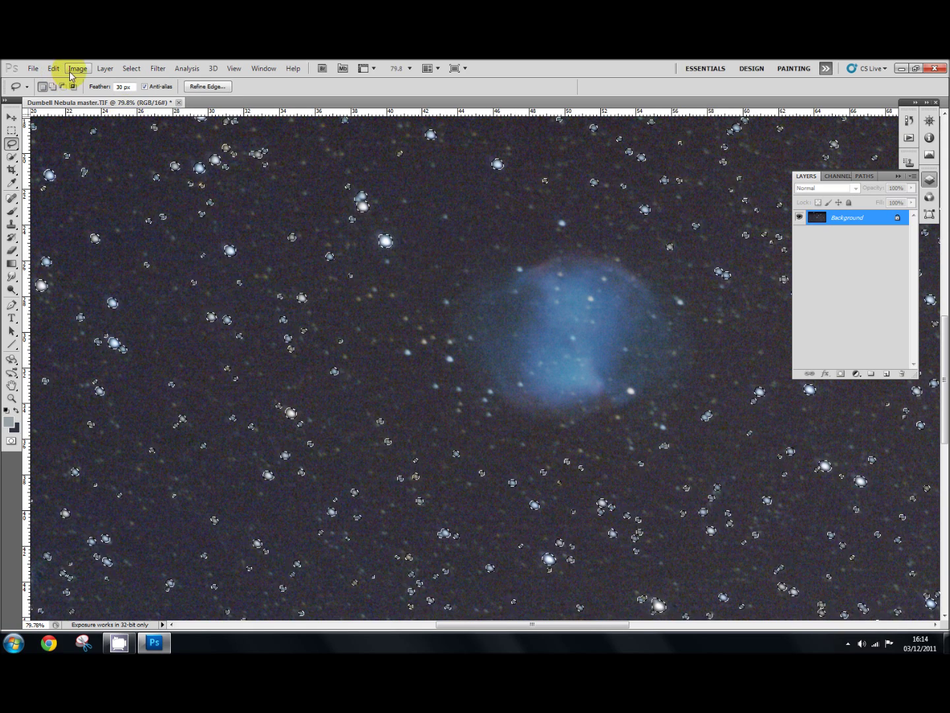
Feather the expanded star selection to soften its edges.
click(131, 68)
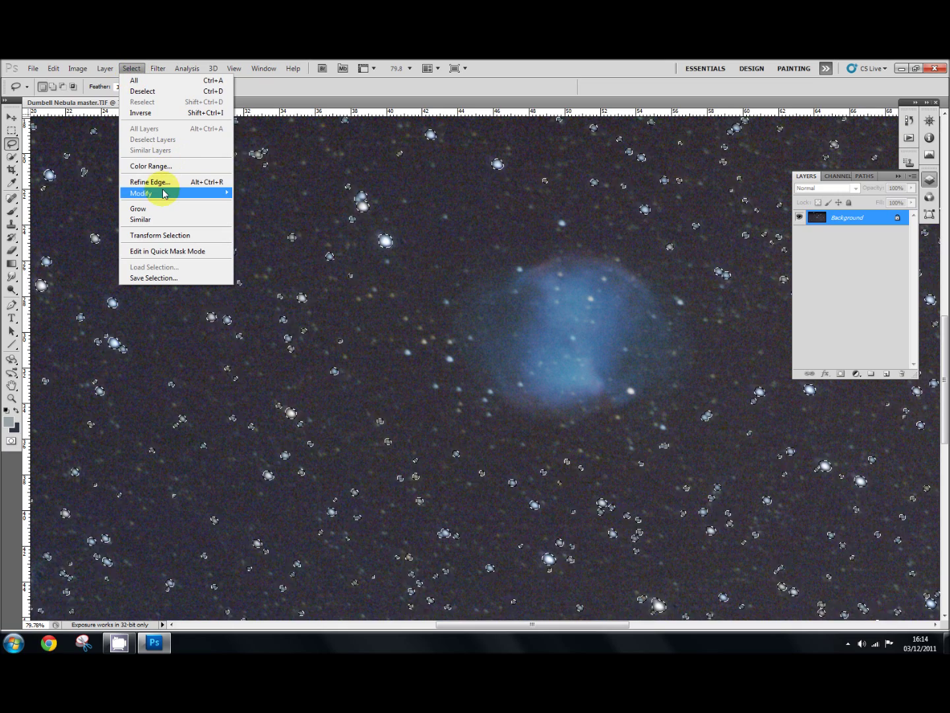
mouse_move(125, 193)
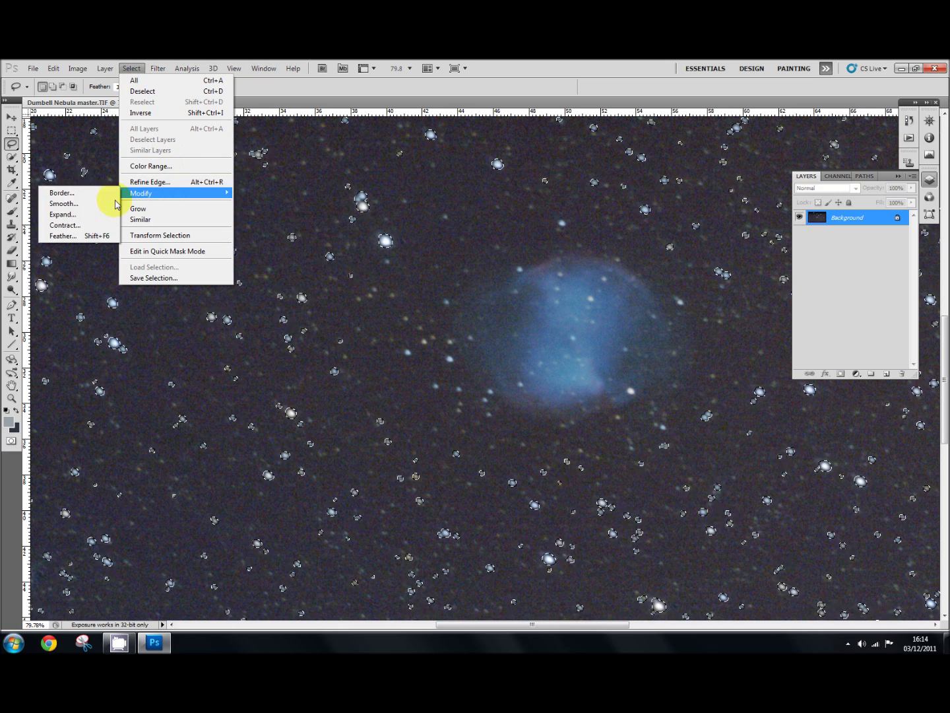
click(66, 236)
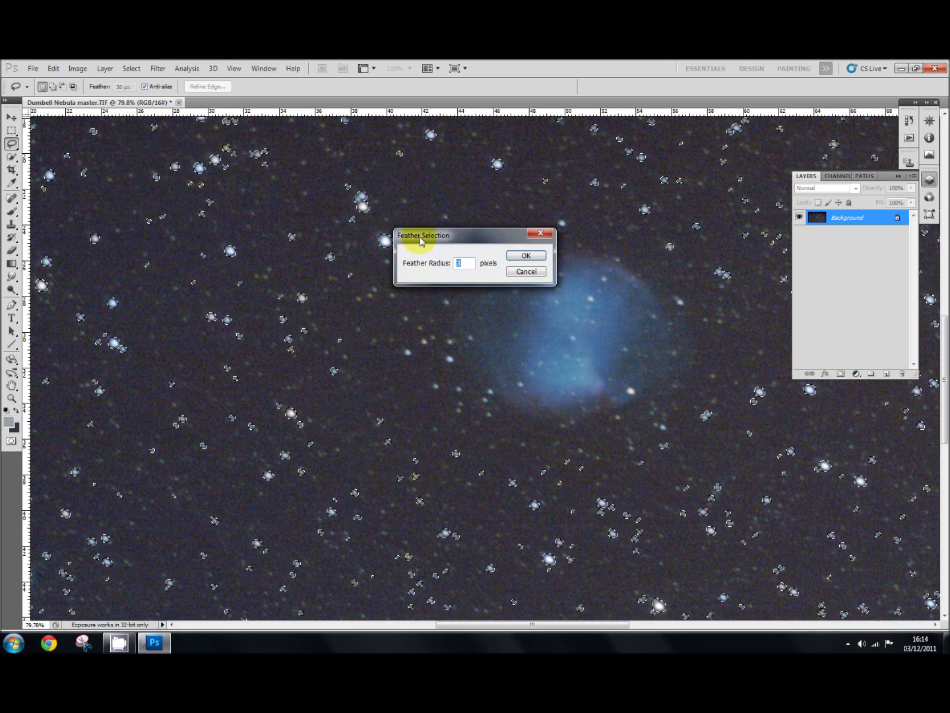
click(539, 256)
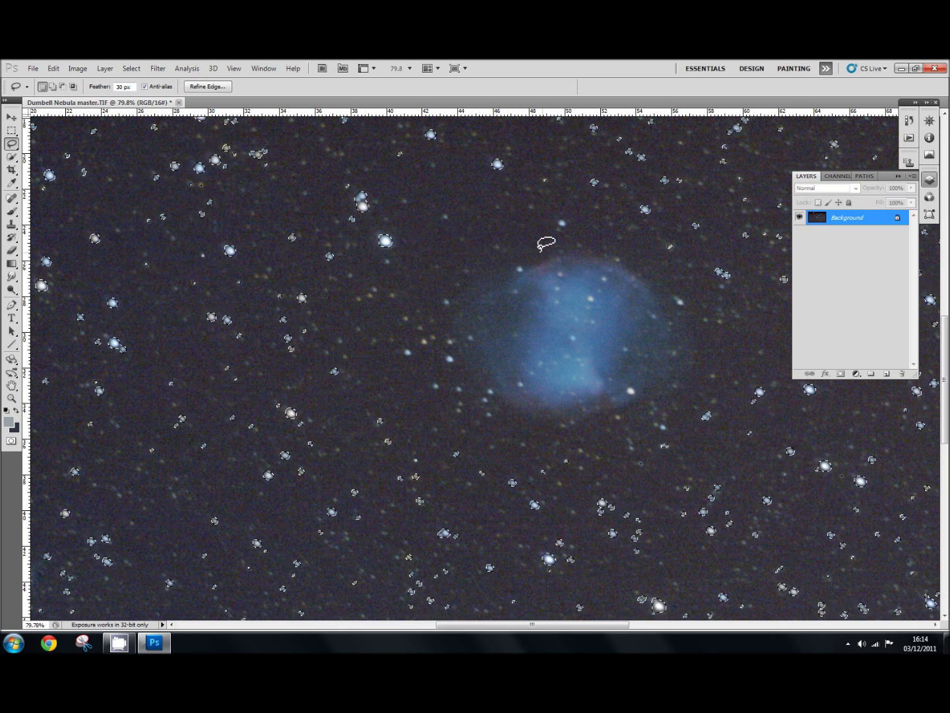
click(597, 351)
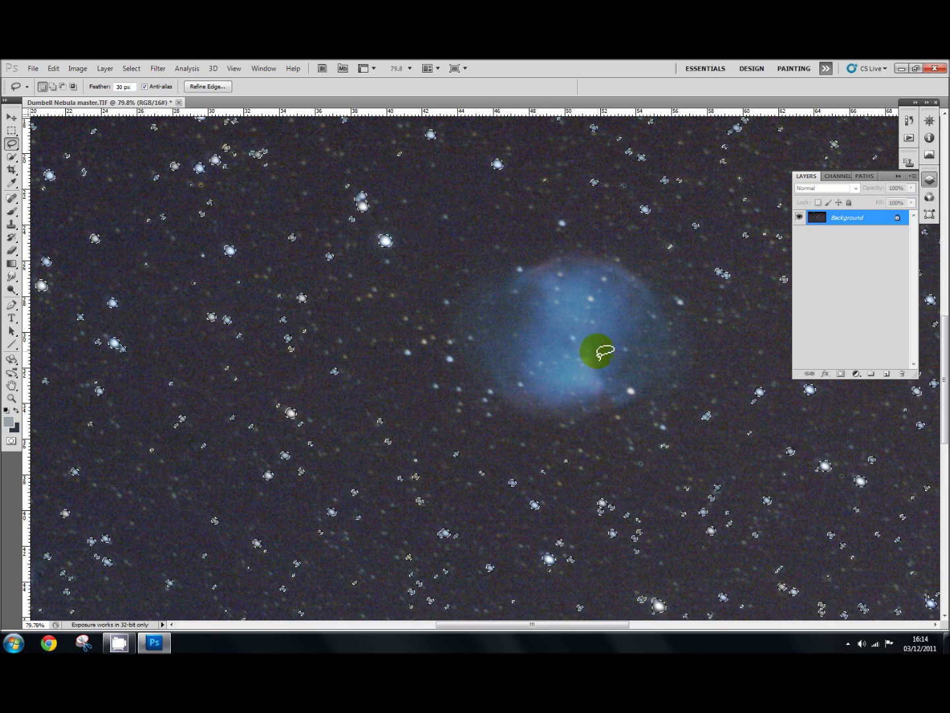
Copy the selected stars onto a new Layer 1 with Layer via Copy.
scroll(492, 387, down, 5)
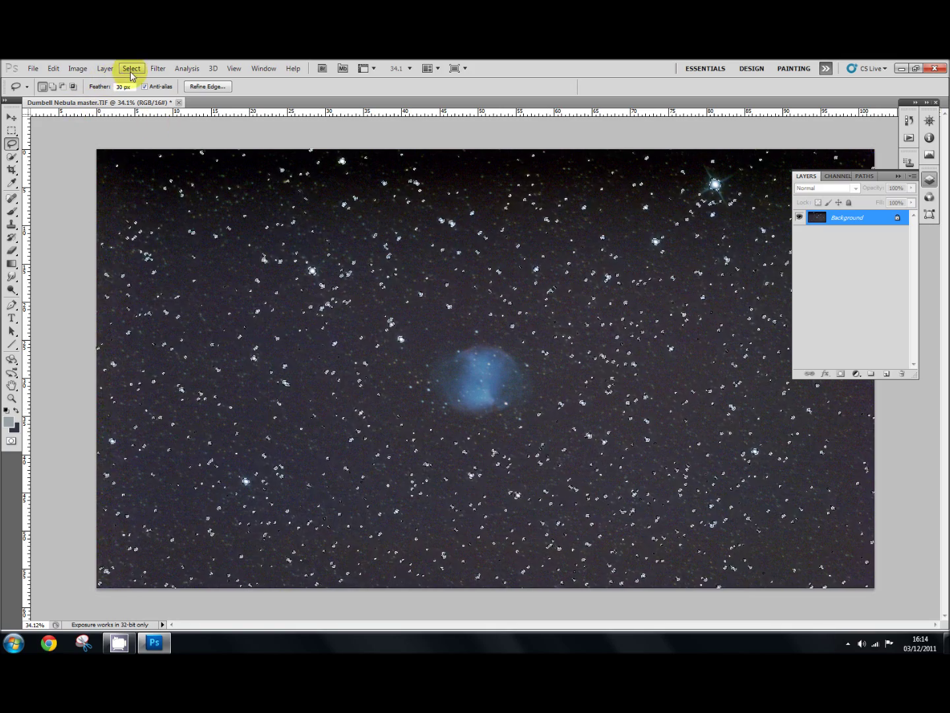
click(104, 73)
mouse_move(113, 80)
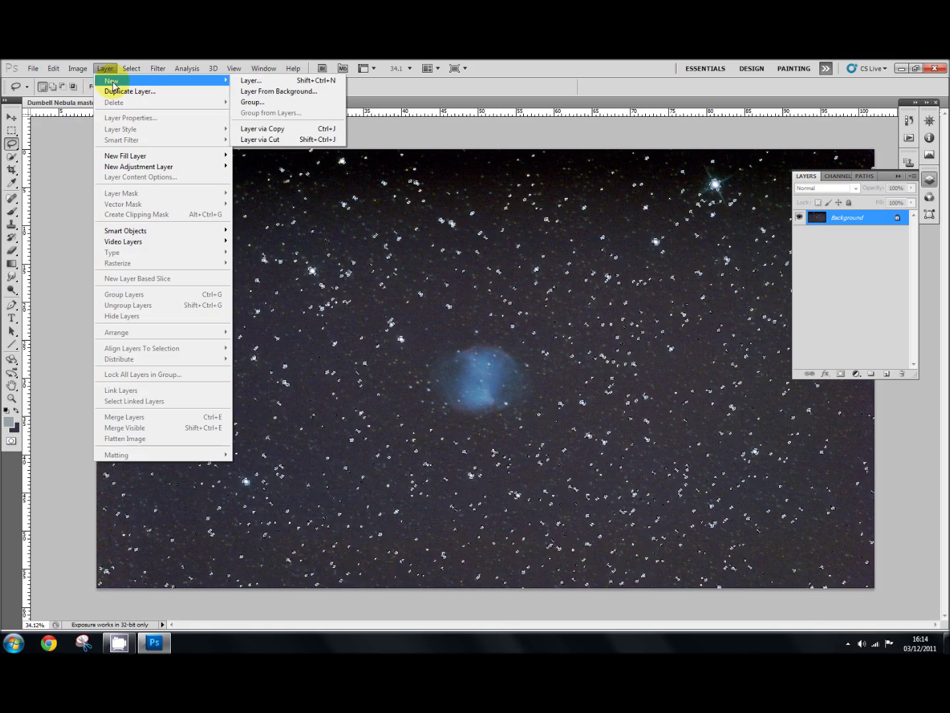
click(277, 134)
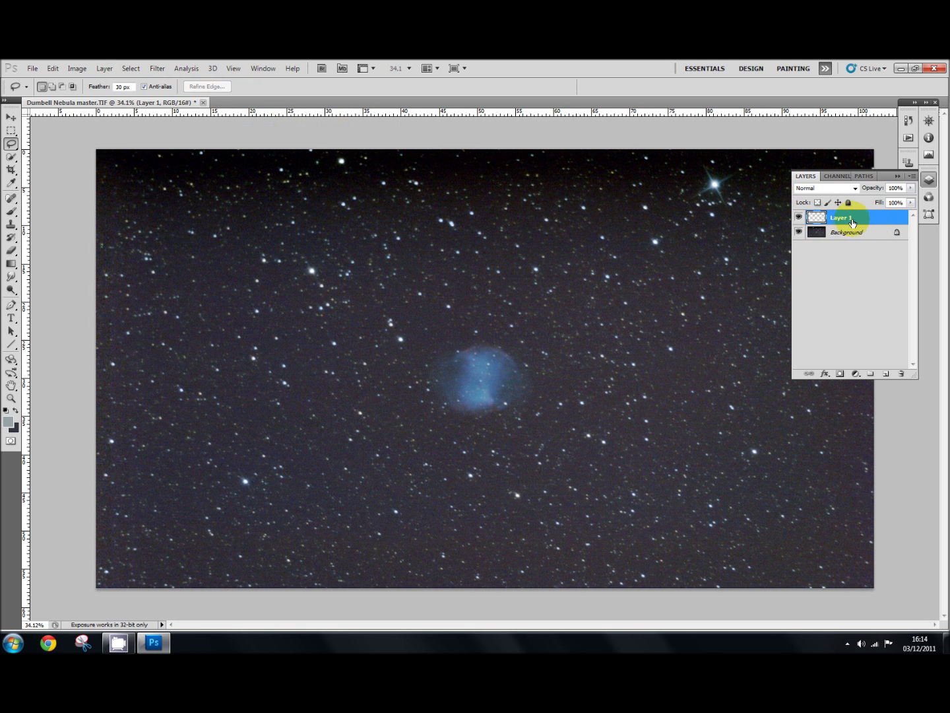
Hide and re-show the Background to check the stars, then select the Background layer.
click(799, 232)
scroll(458, 323, up, 5)
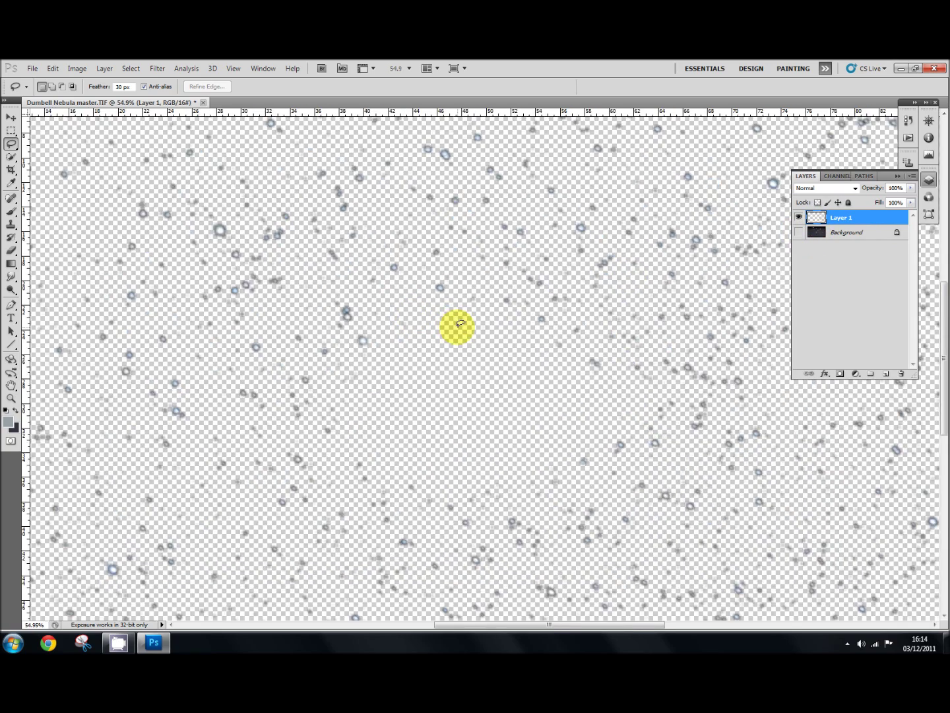
scroll(460, 324, up, 4)
scroll(460, 323, down, 8)
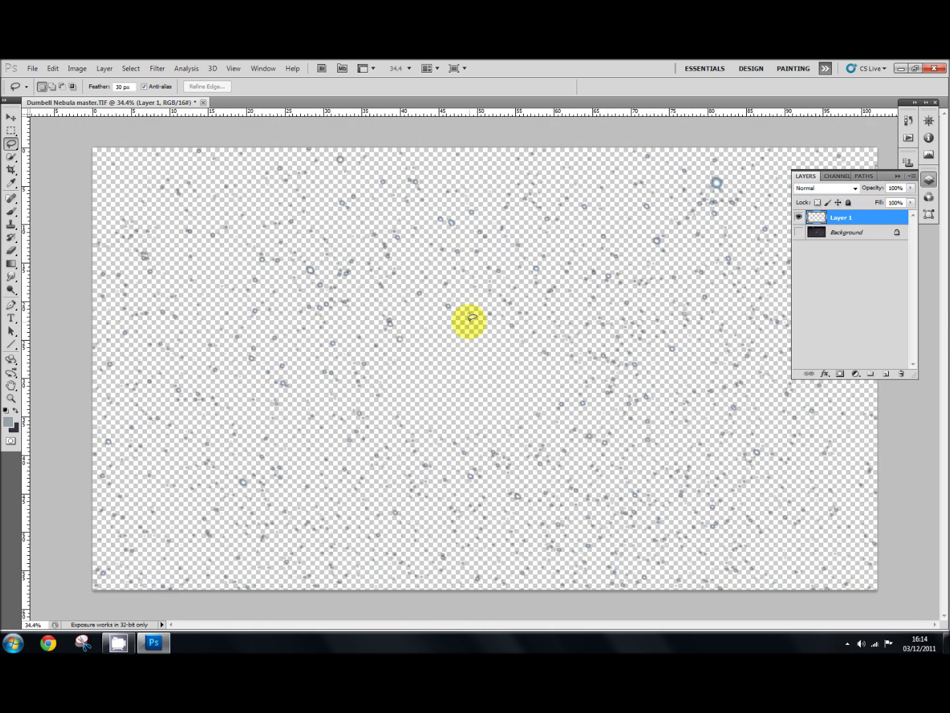
click(799, 232)
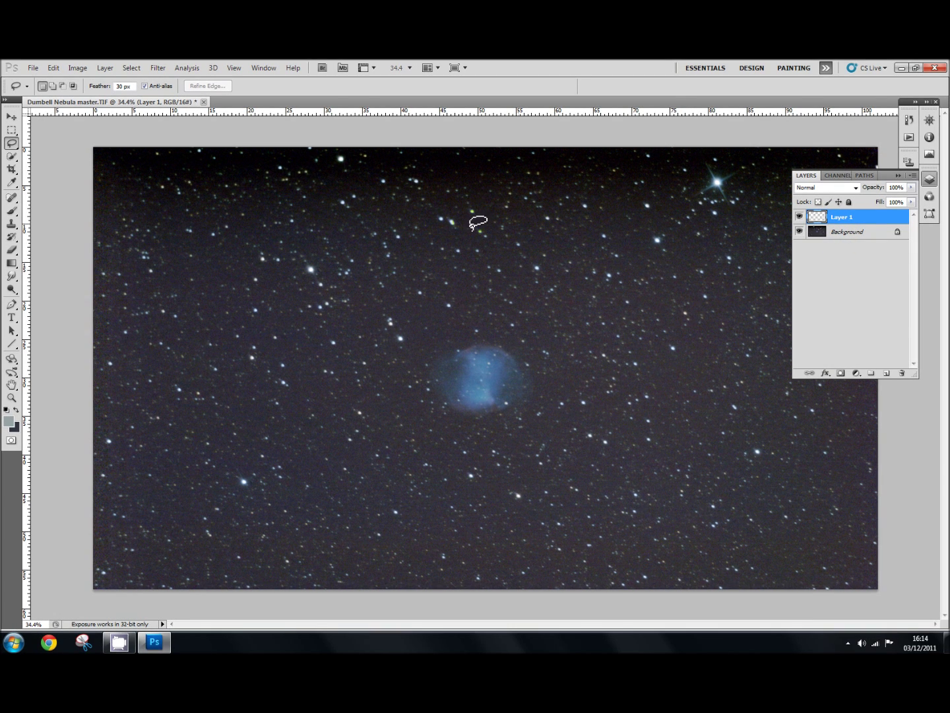
click(850, 236)
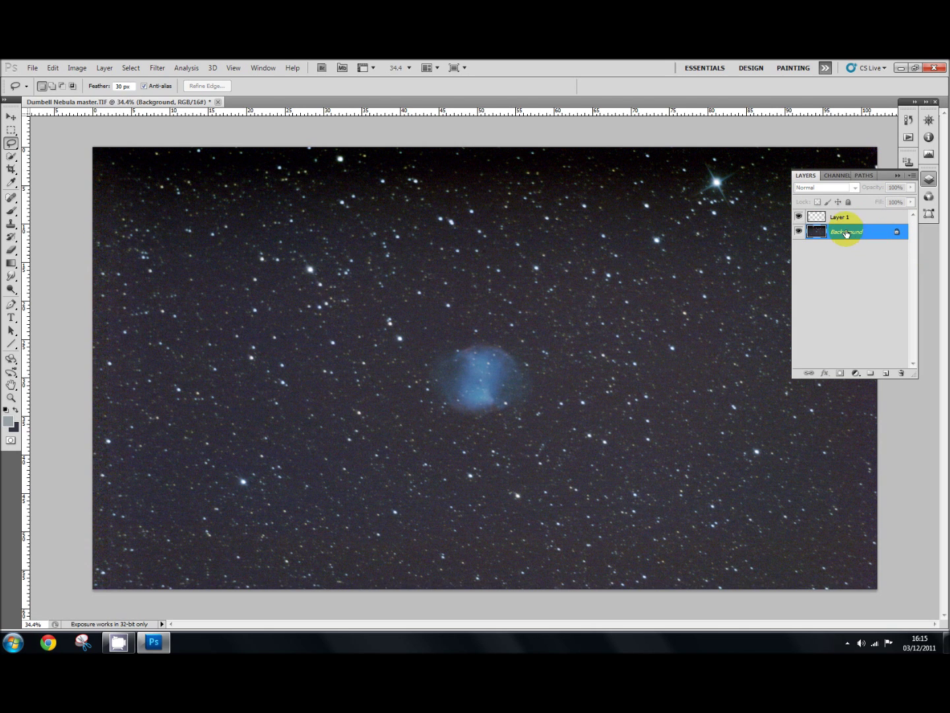
click(15, 211)
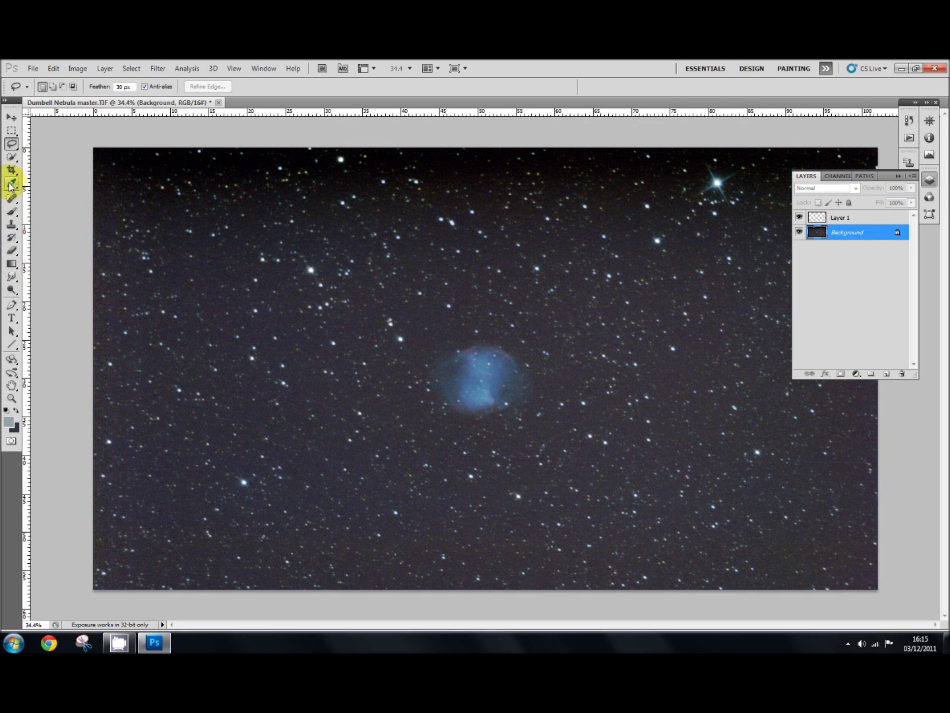
Sample the dark sky as a black foreground colour and add a new empty Layer 2.
drag(11, 182, 59, 177)
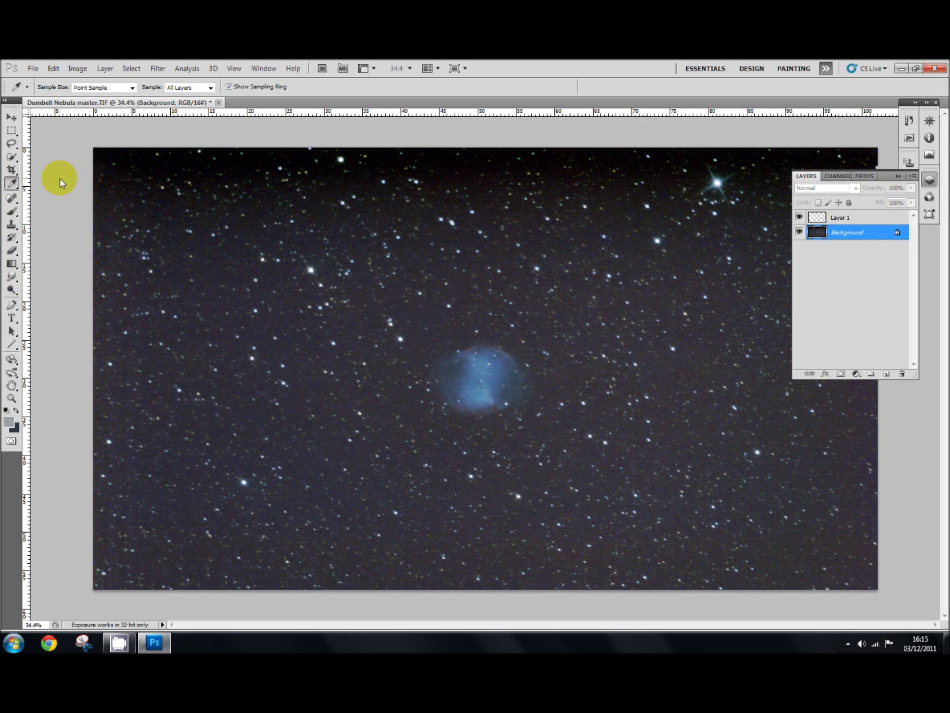
click(449, 159)
key(alt)
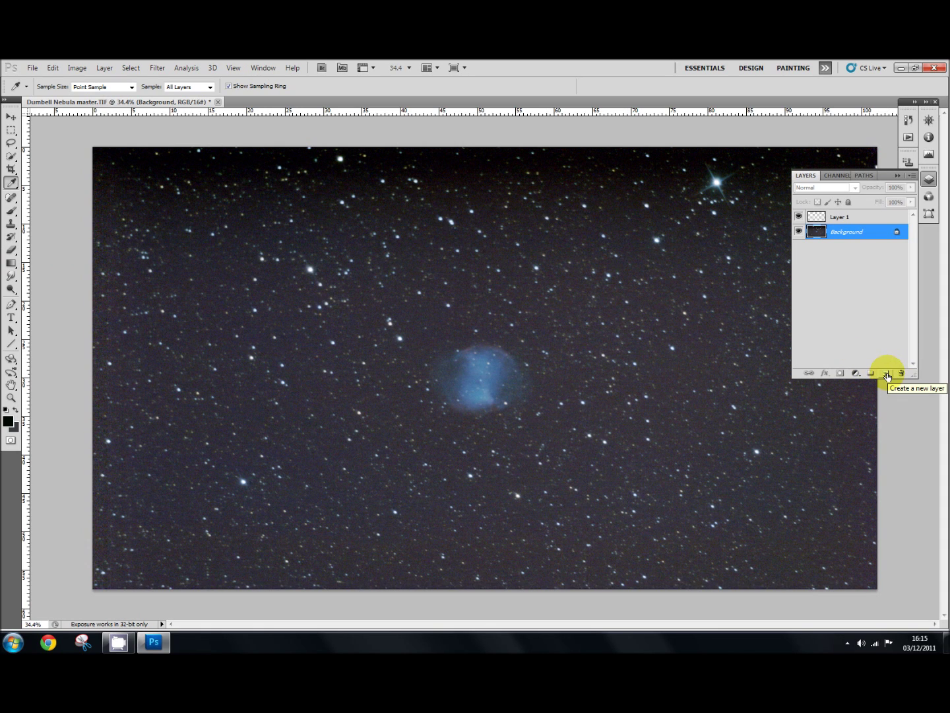
click(887, 374)
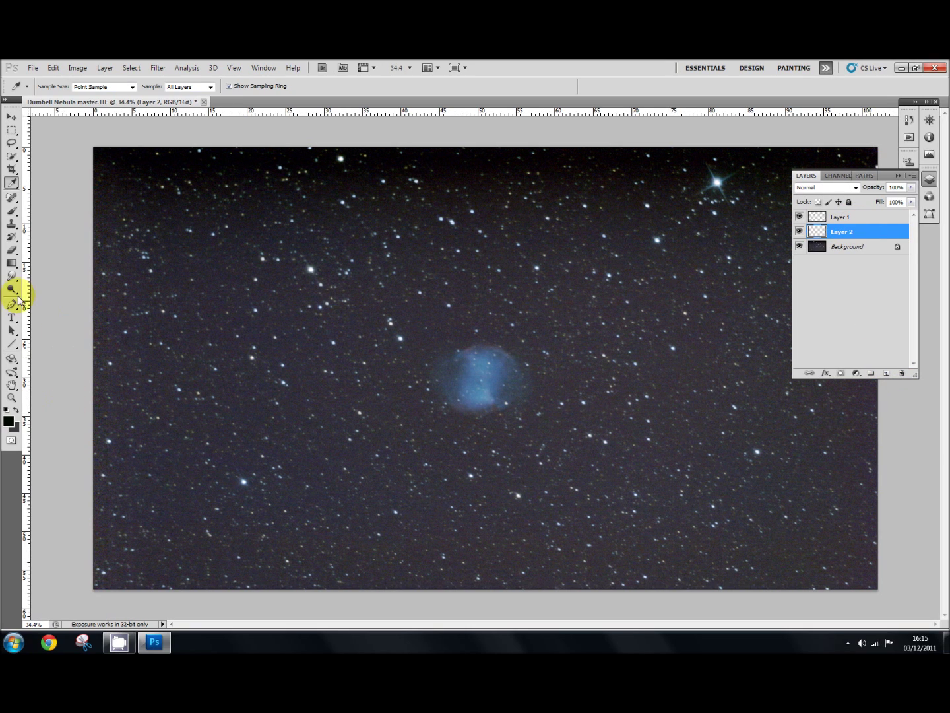
Draw a Foreground to Transparent gradient on Layer 2, upward from the bottom edge.
click(12, 267)
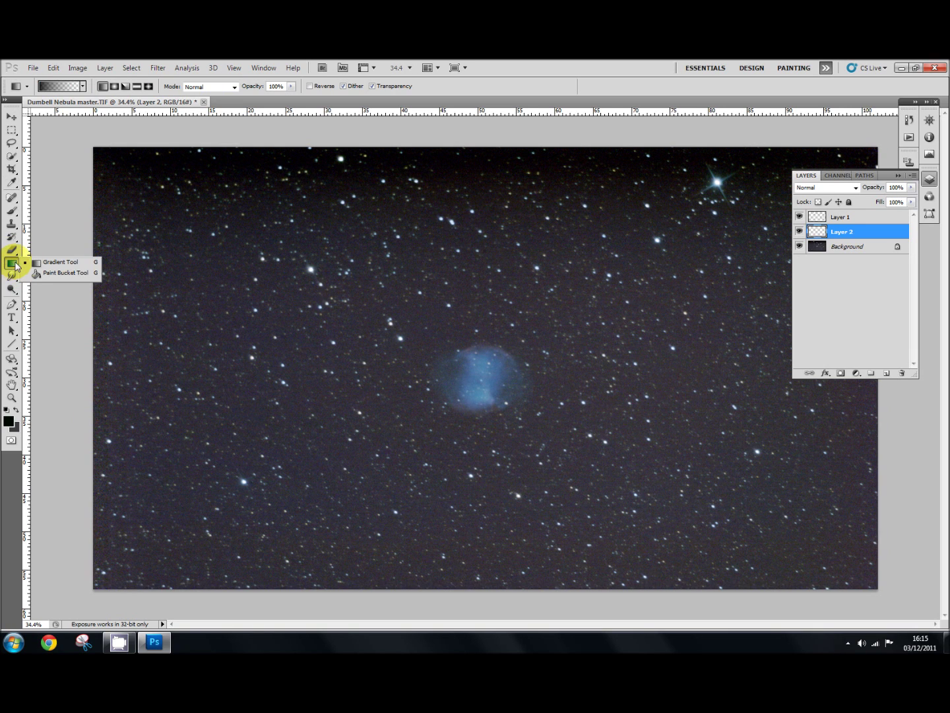
click(61, 262)
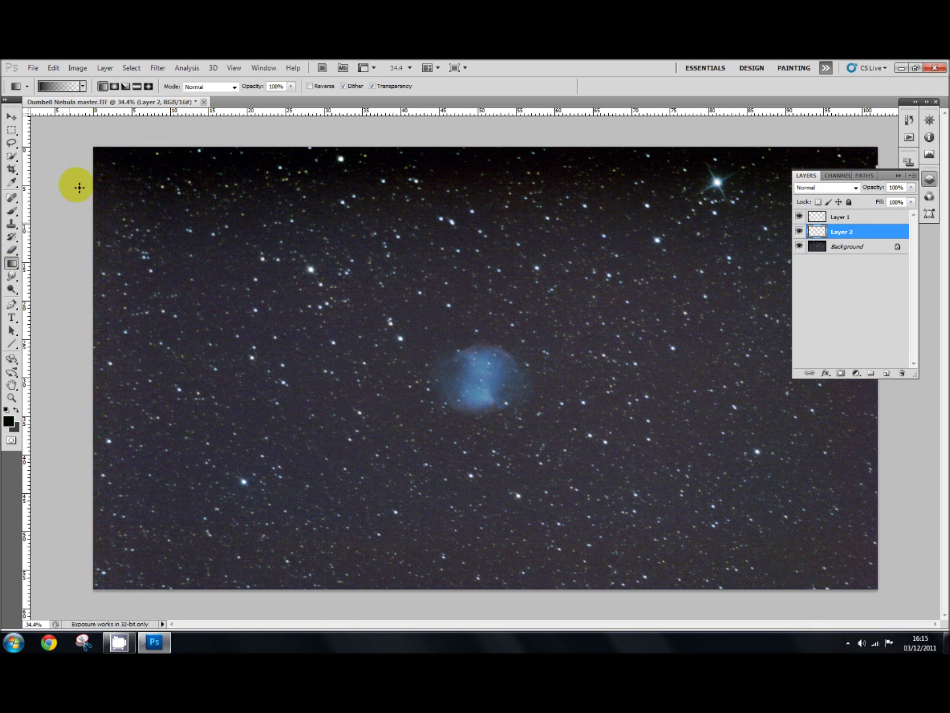
click(83, 87)
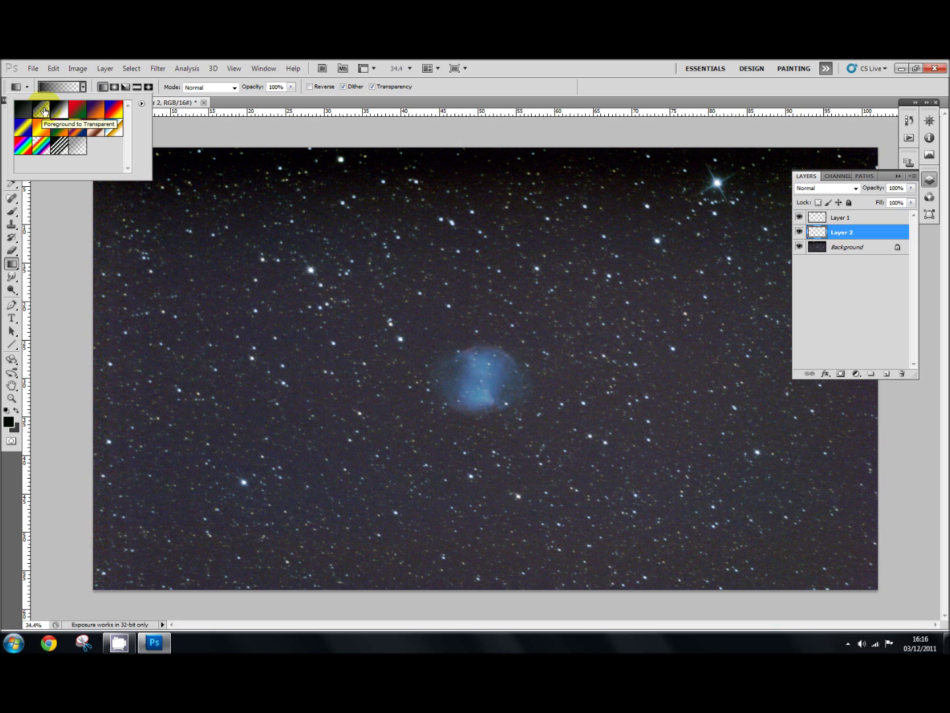
click(43, 109)
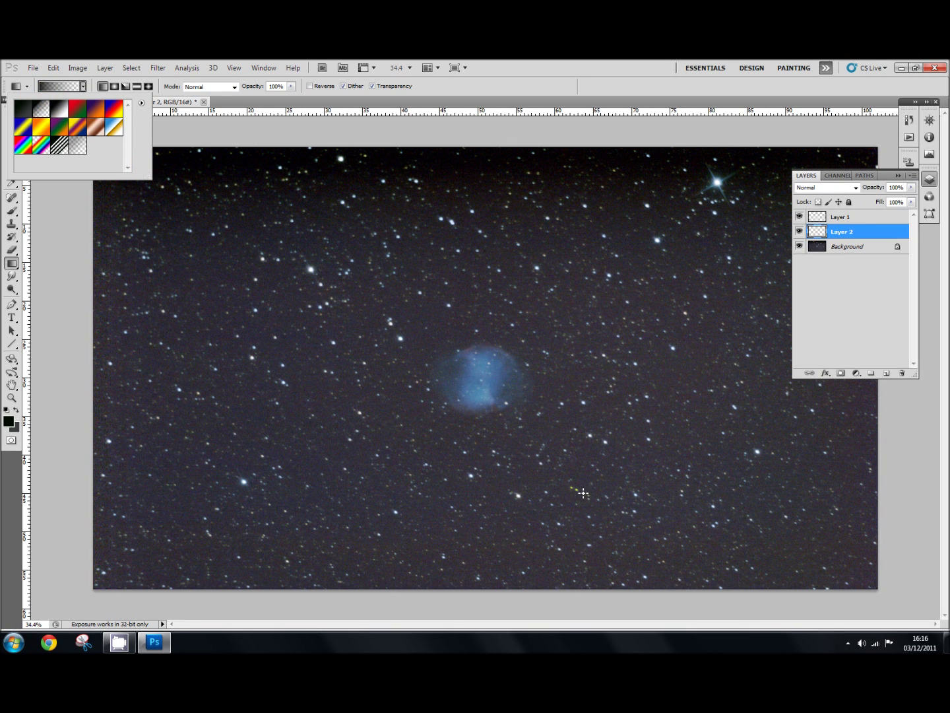
click(516, 580)
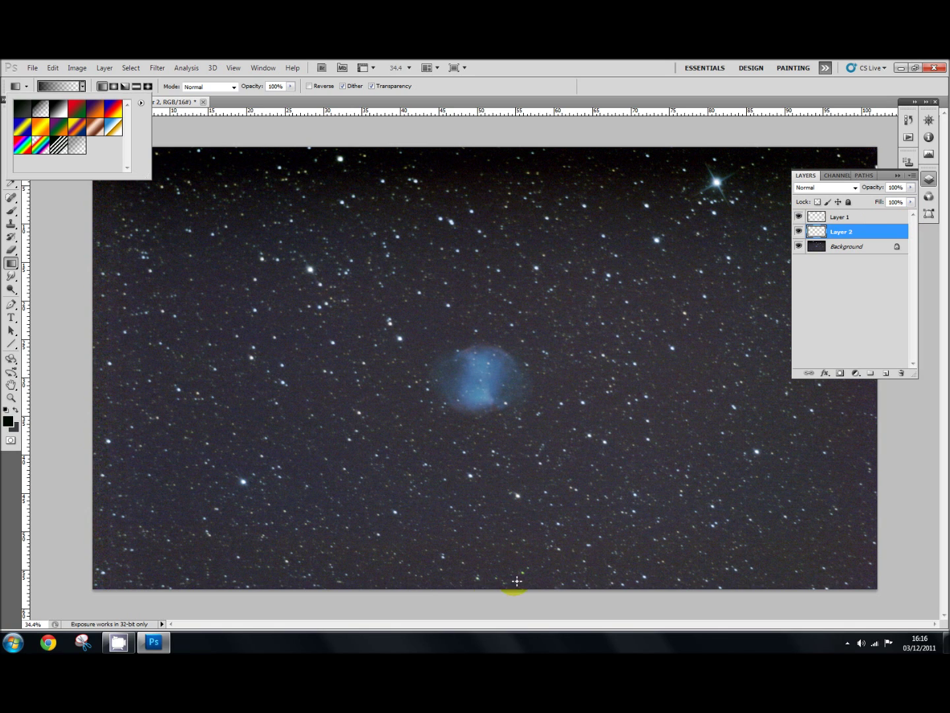
drag(517, 580, 494, 193)
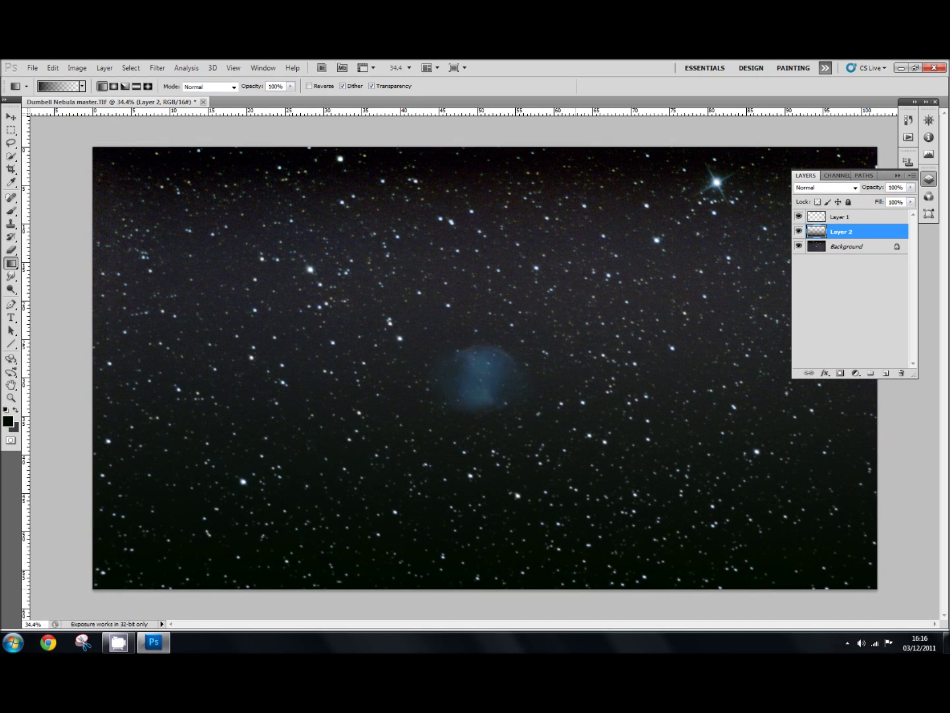
click(854, 188)
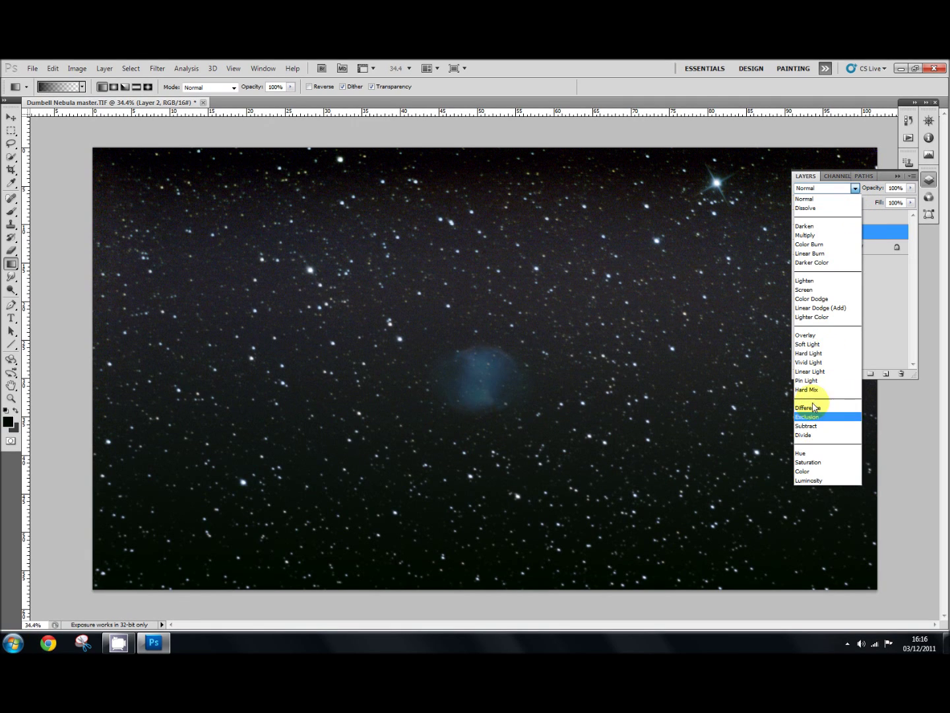
Set Layer 2 to Soft Light and redraw the gradient from the bottom past the nebula.
click(814, 344)
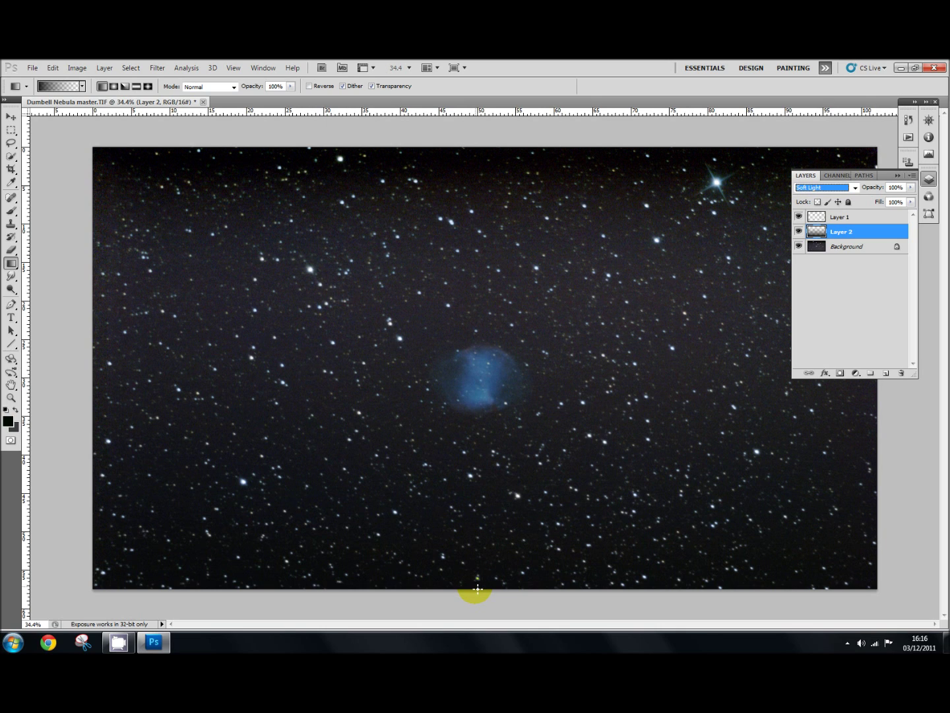
drag(475, 587, 482, 204)
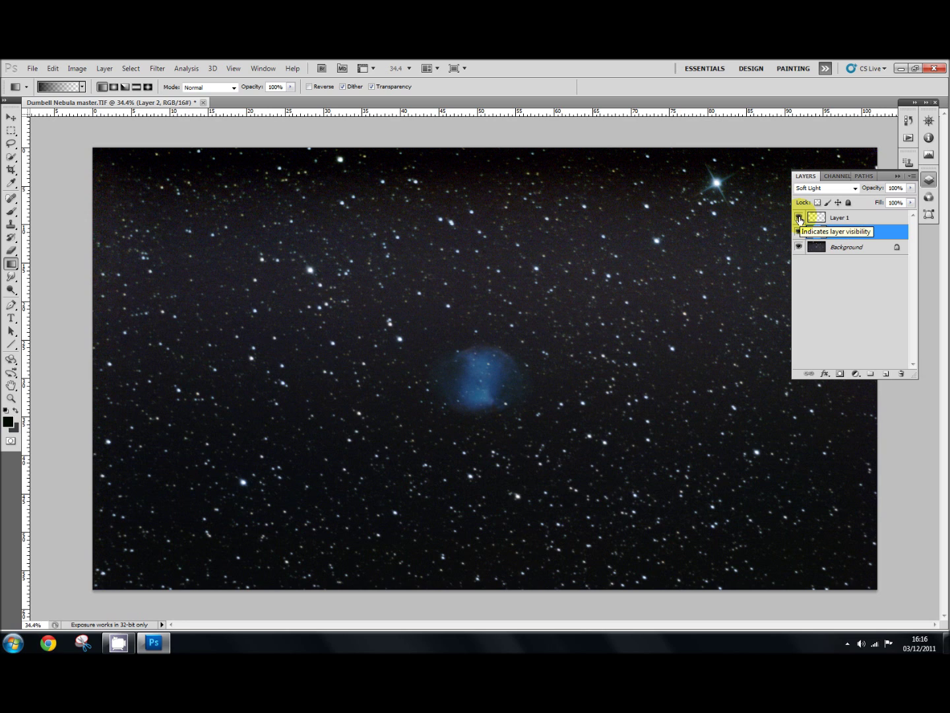
click(842, 217)
click(799, 219)
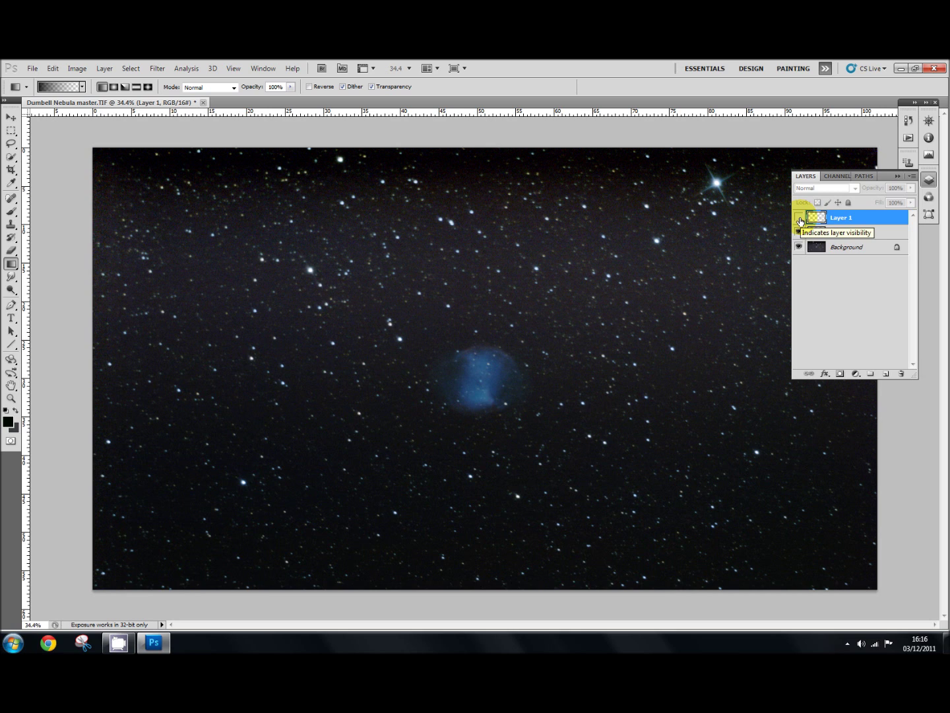
click(799, 218)
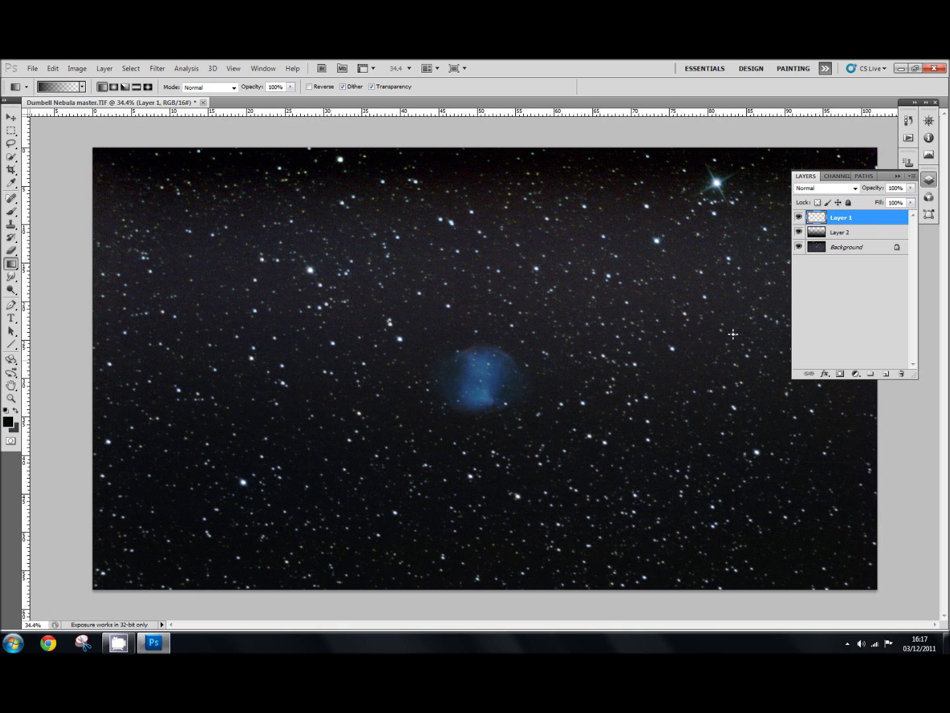
click(859, 248)
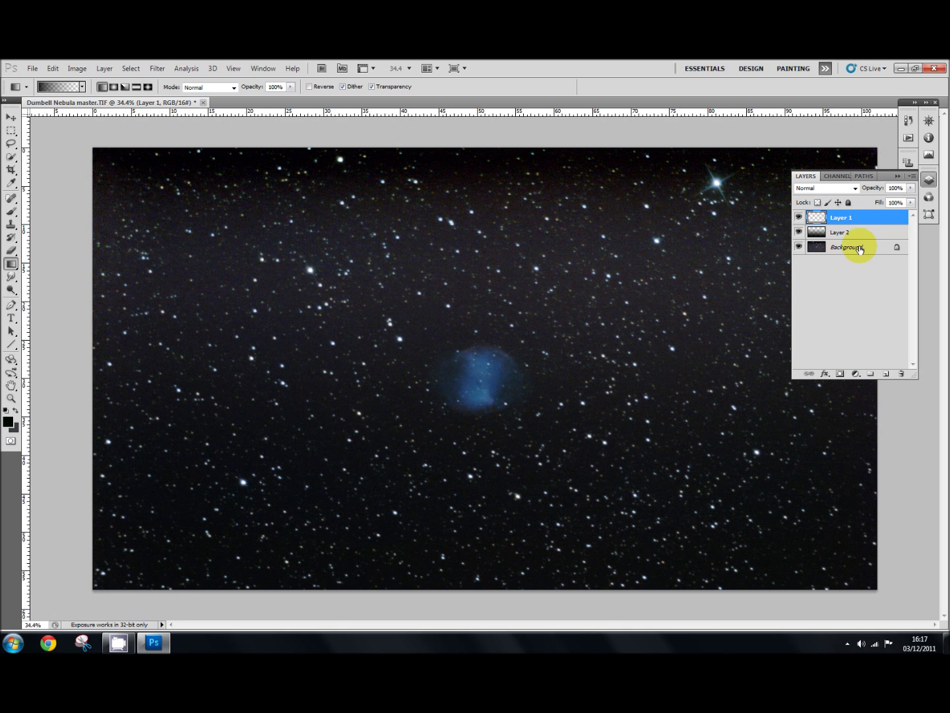
click(799, 219)
click(798, 218)
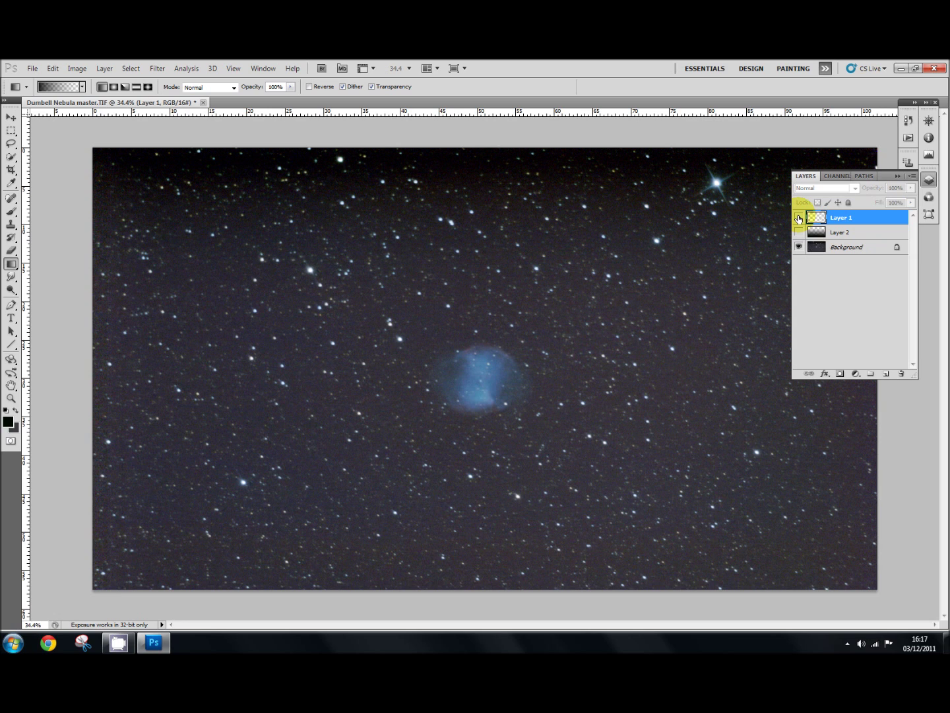
click(799, 232)
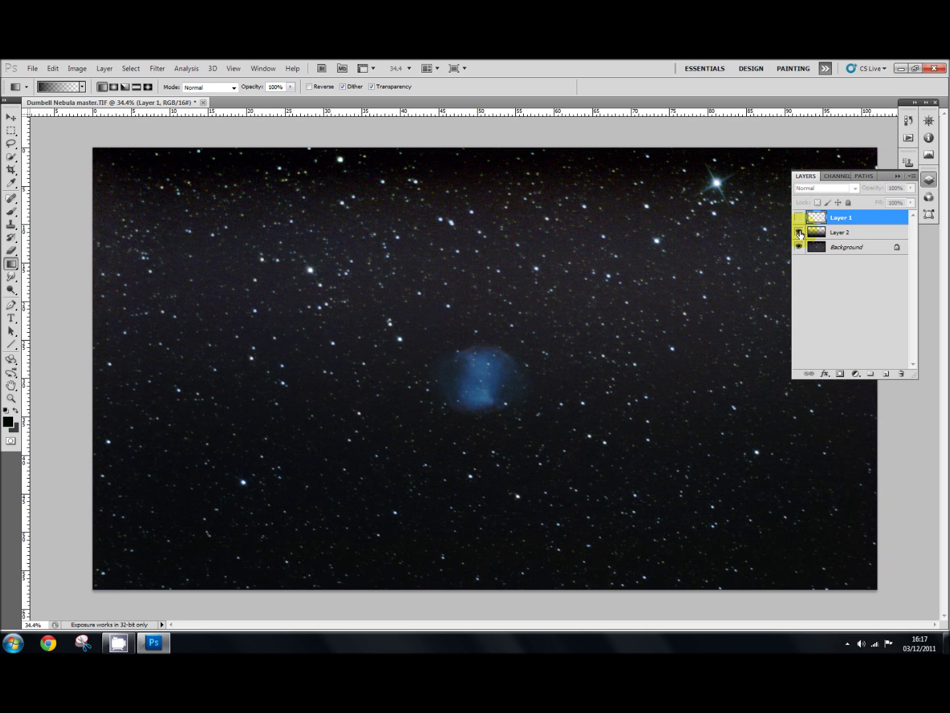
click(798, 217)
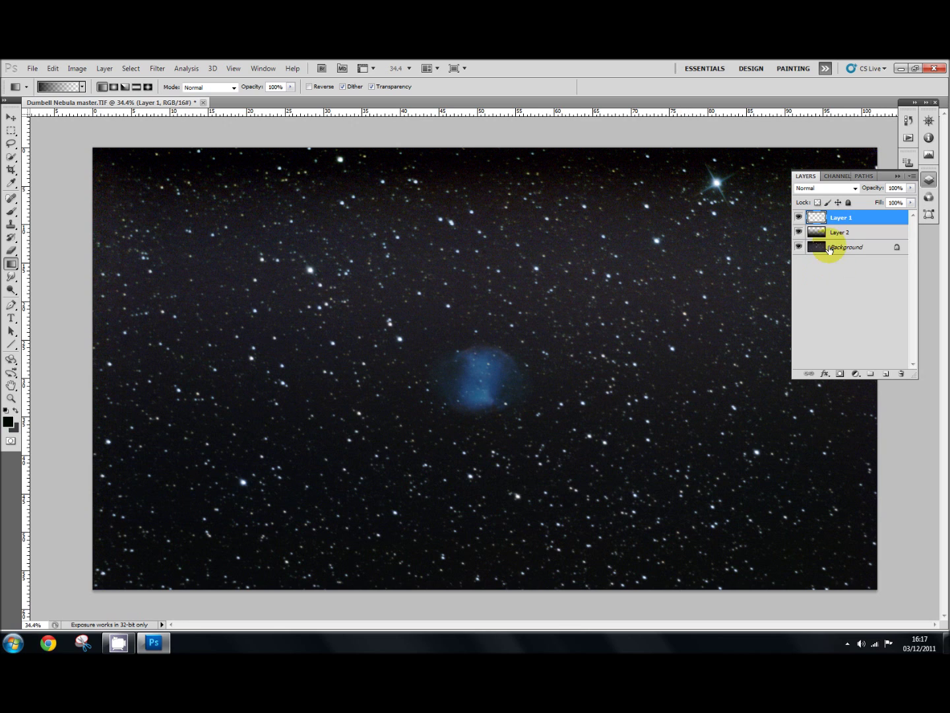
click(816, 248)
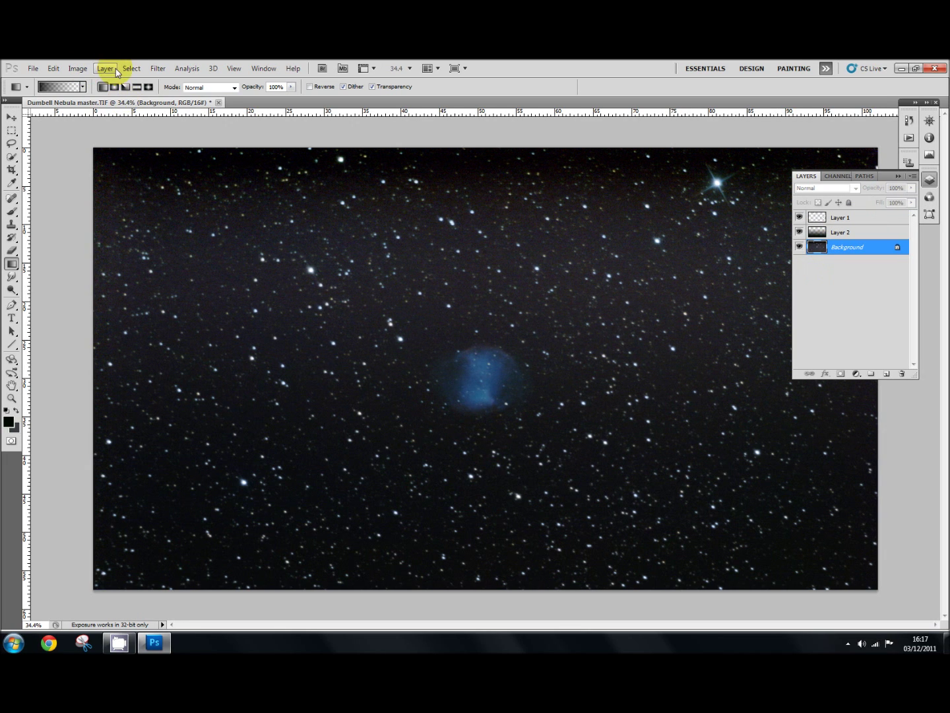
Apply Curves to the Background, pulling the shadow and midtone points down to darken the sky.
click(109, 68)
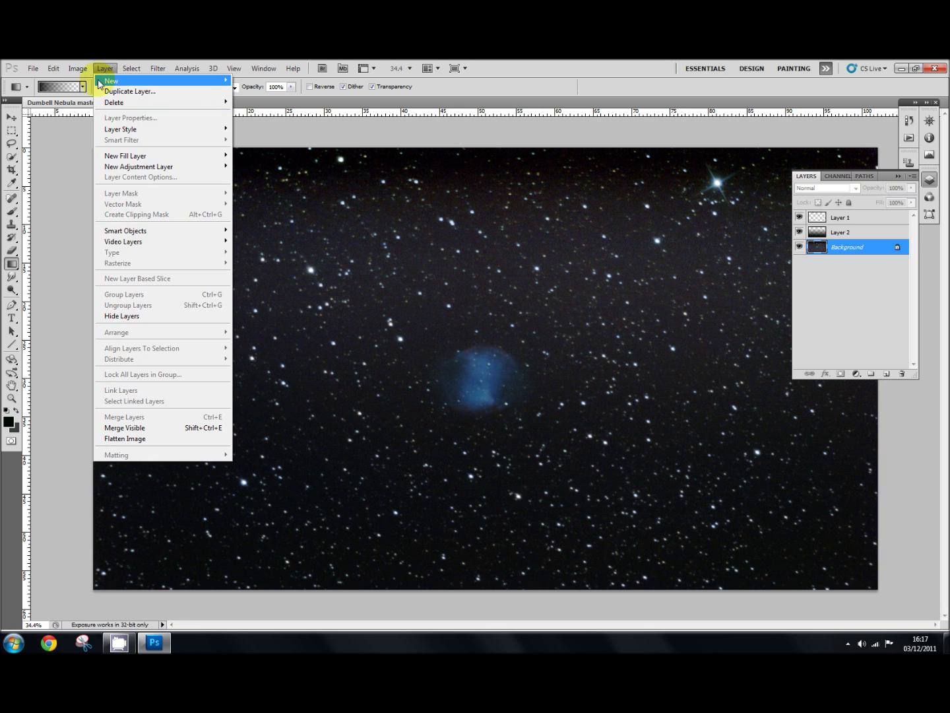
mouse_move(82, 74)
mouse_move(92, 97)
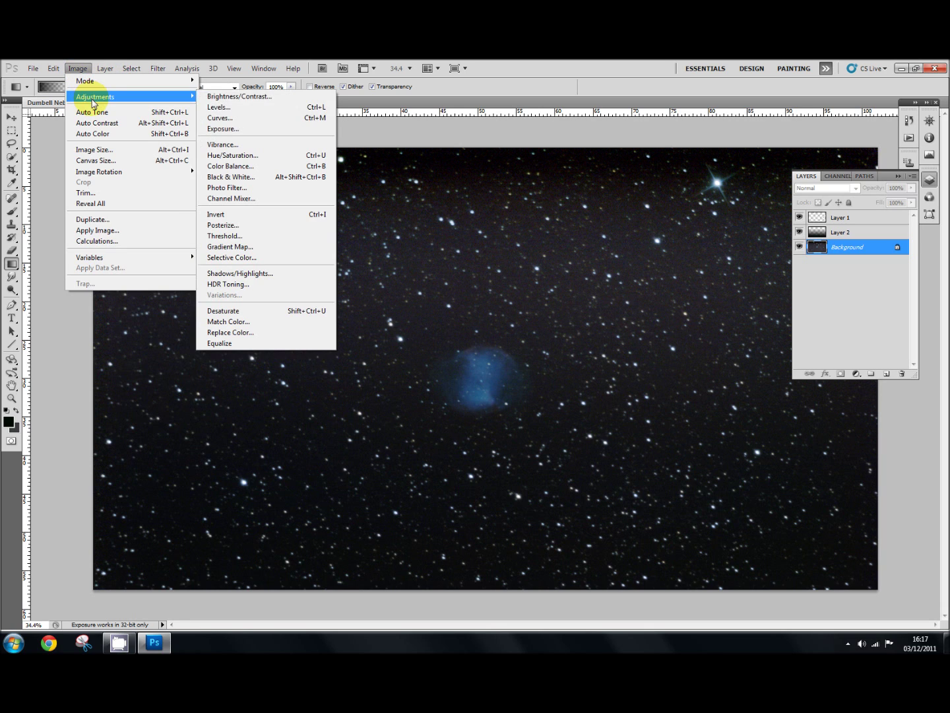
click(228, 116)
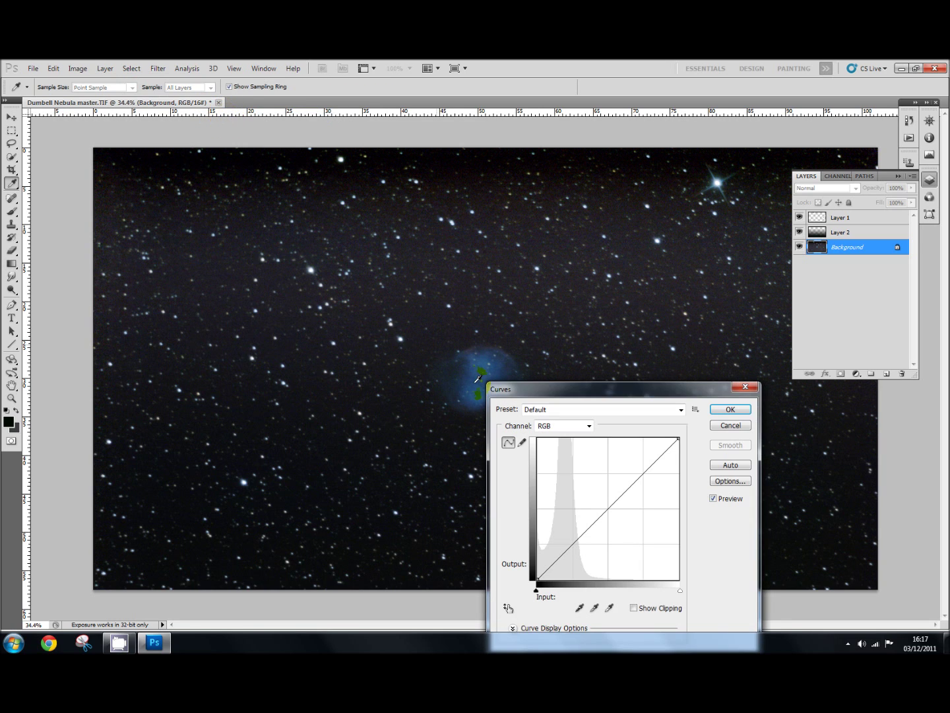
drag(608, 509, 620, 518)
click(578, 549)
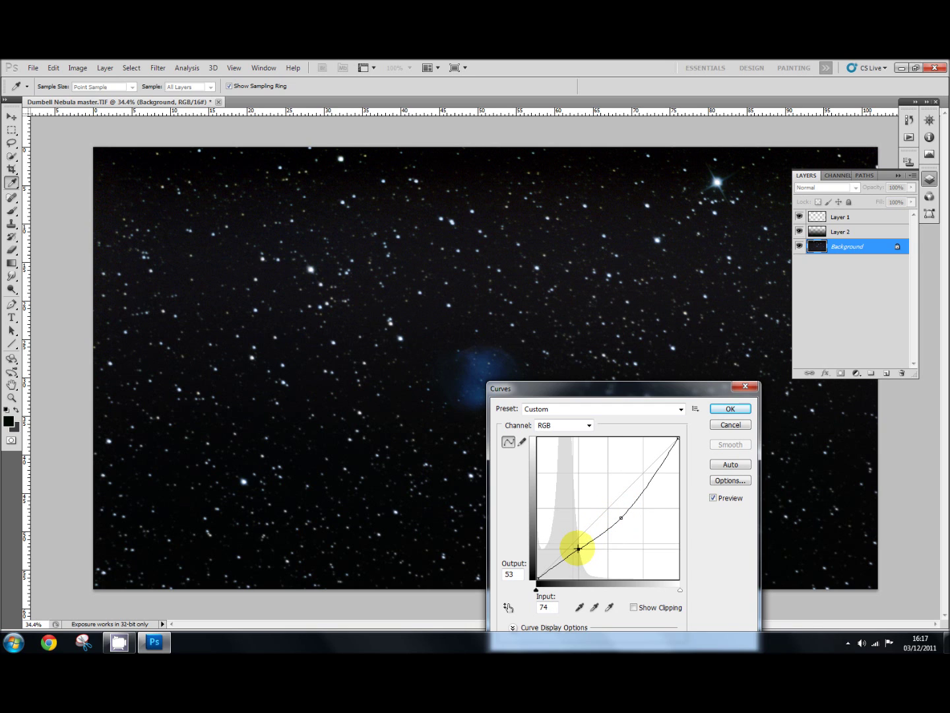
drag(577, 548, 612, 521)
click(640, 487)
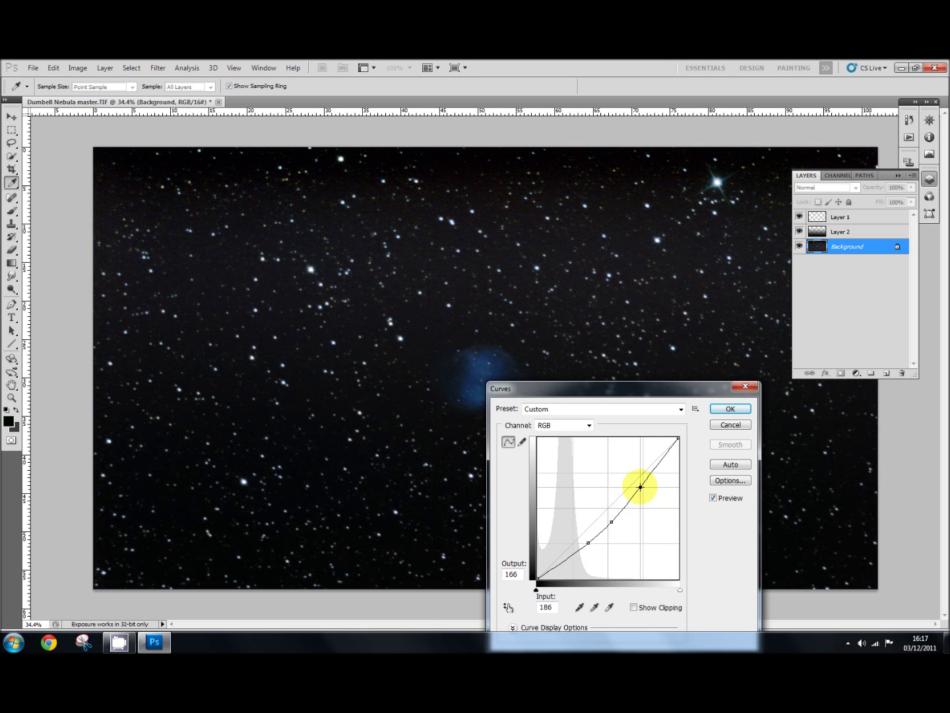
click(731, 410)
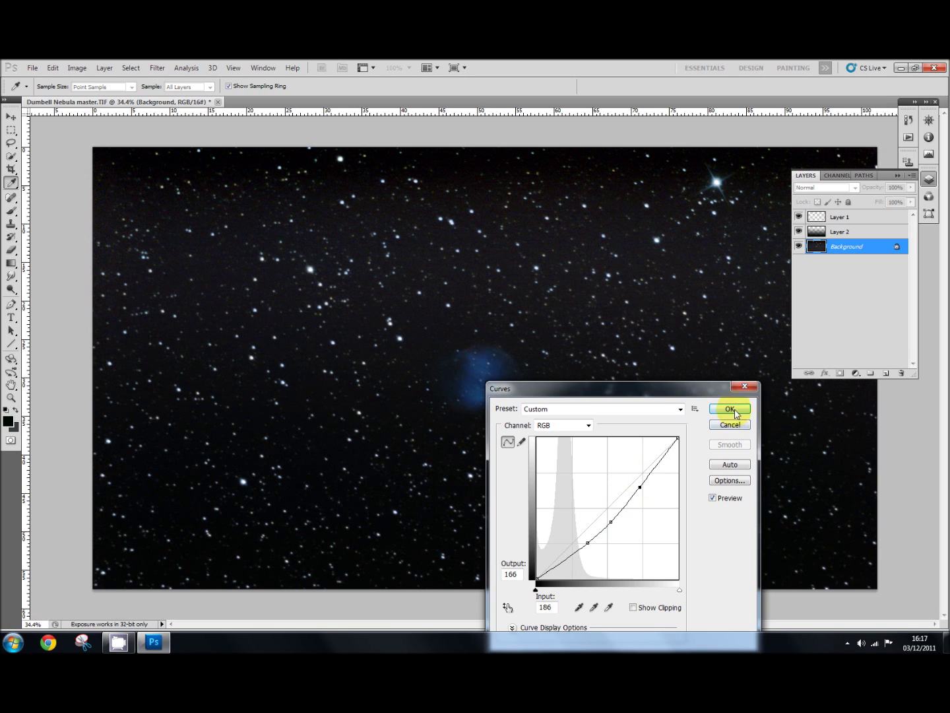
key(g)
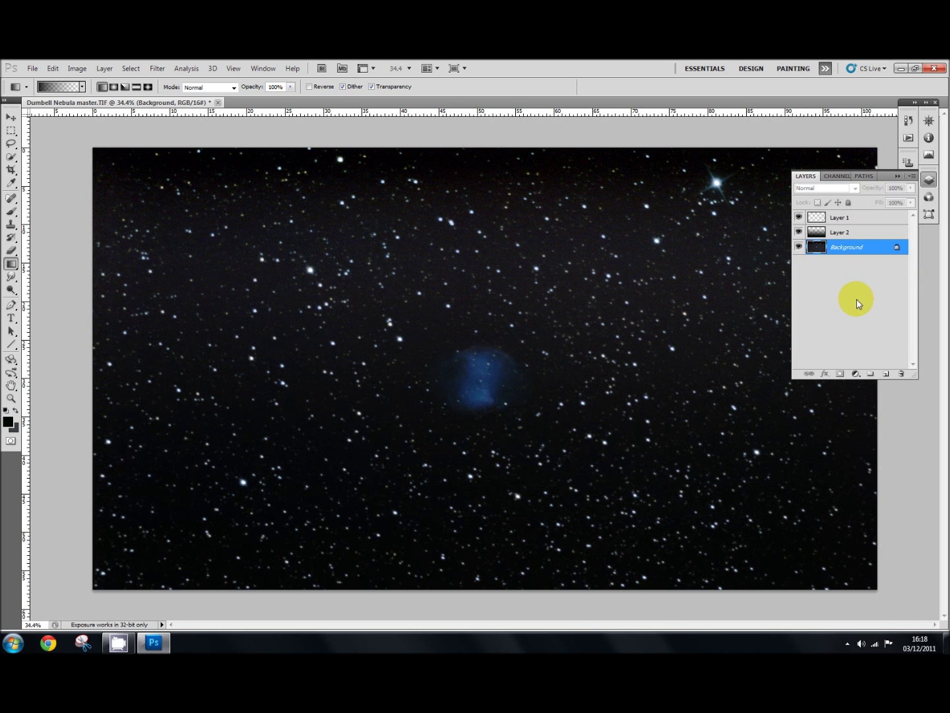
Give Layer 1 a black Hide All mask and make white the foreground colour.
click(861, 219)
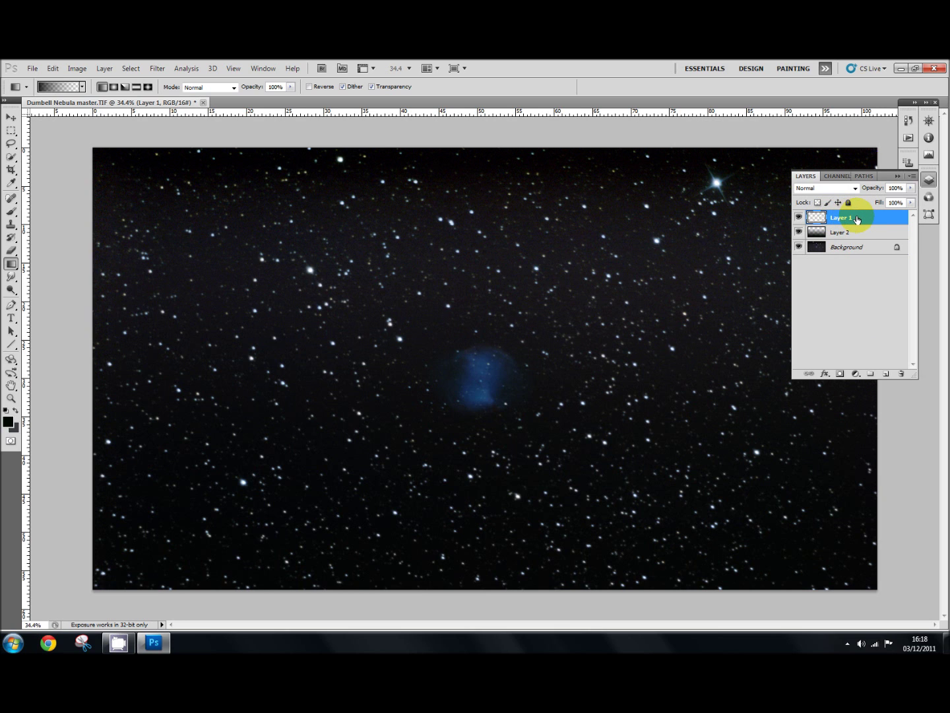
click(106, 69)
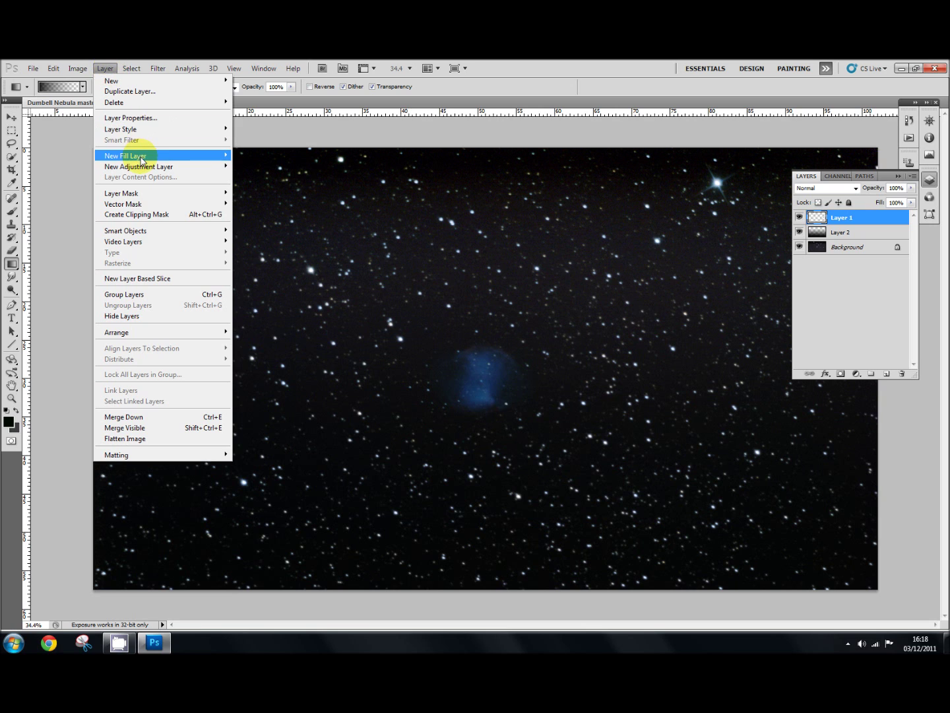
mouse_move(142, 159)
mouse_move(130, 195)
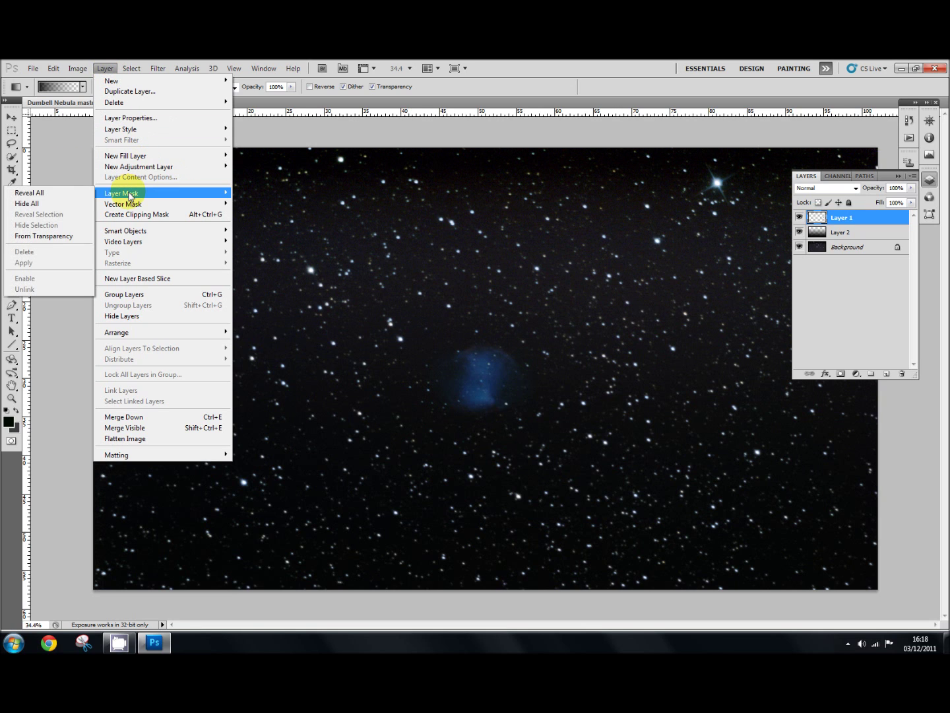
click(44, 206)
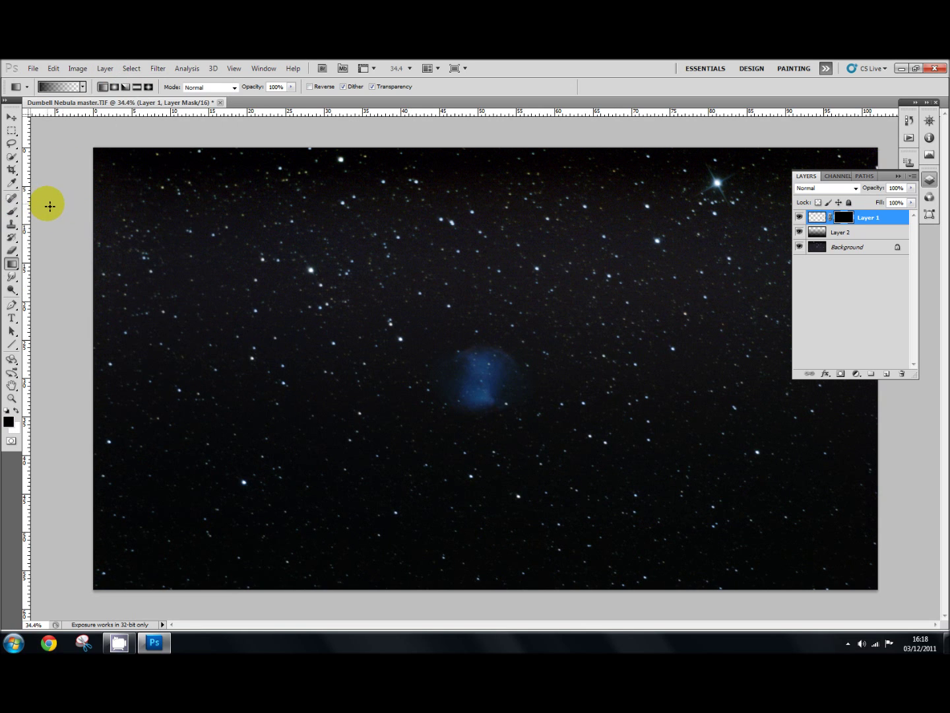
click(8, 416)
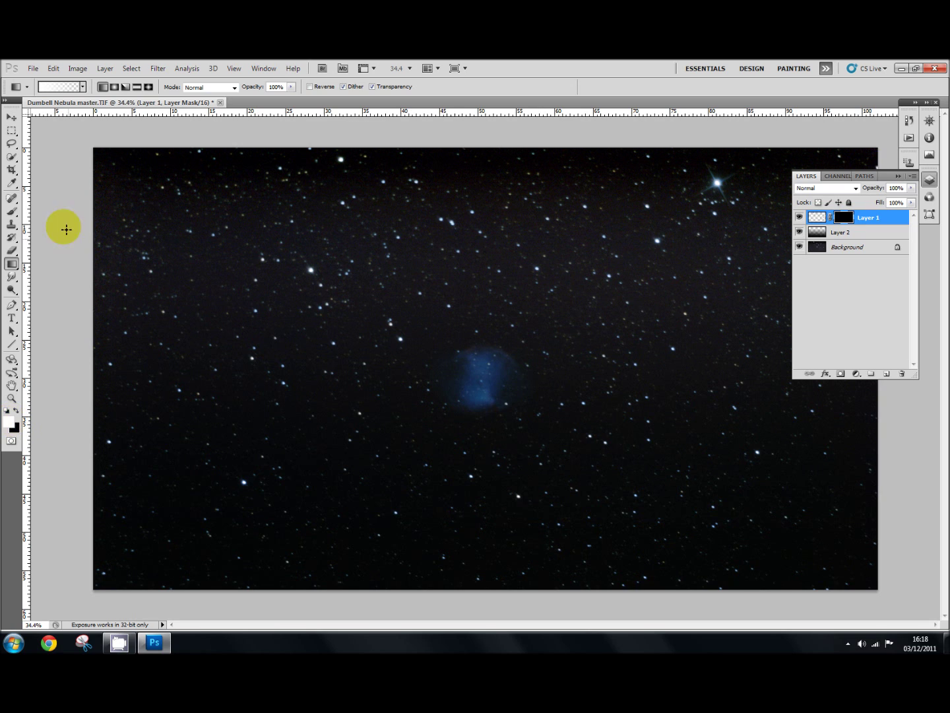
click(10, 211)
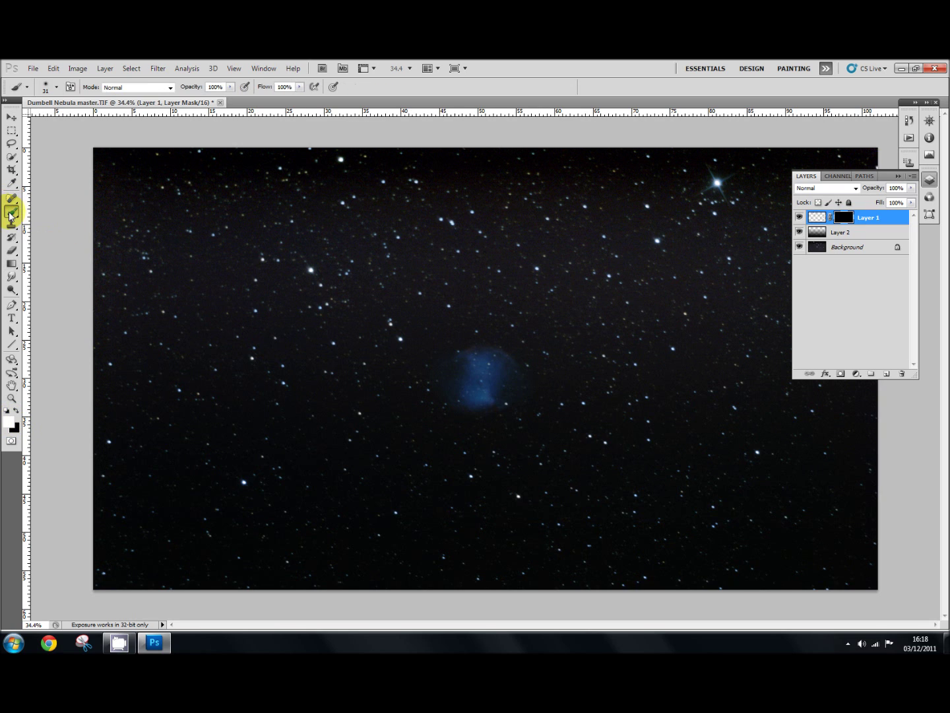
Set the brush to 463 px, 0% hardness, at 50% opacity.
right_click(442, 340)
drag(467, 354, 525, 356)
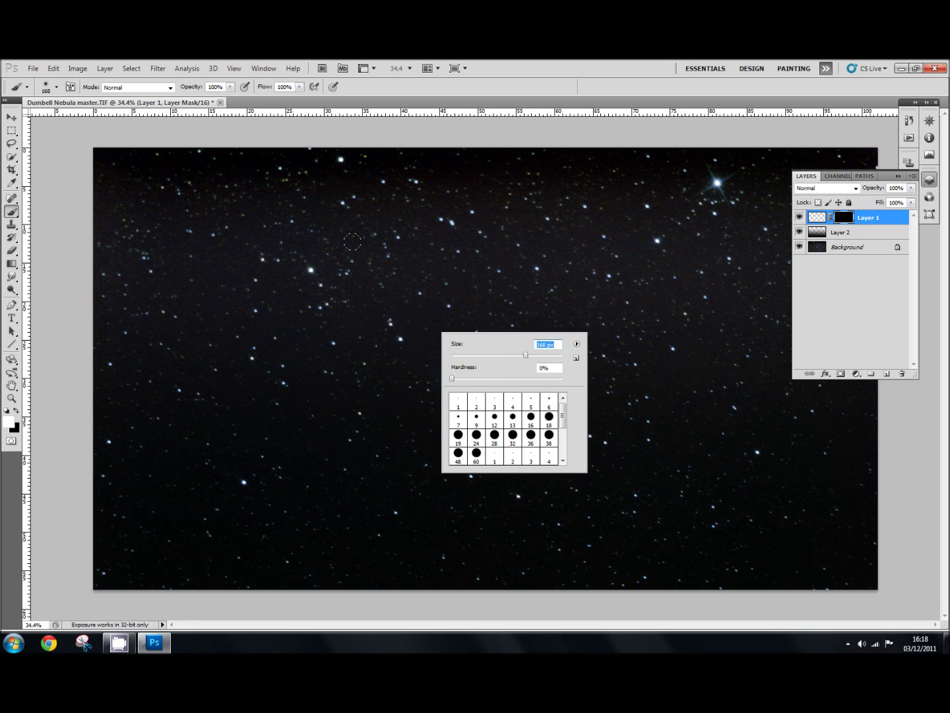
click(532, 354)
drag(549, 358, 549, 359)
click(230, 86)
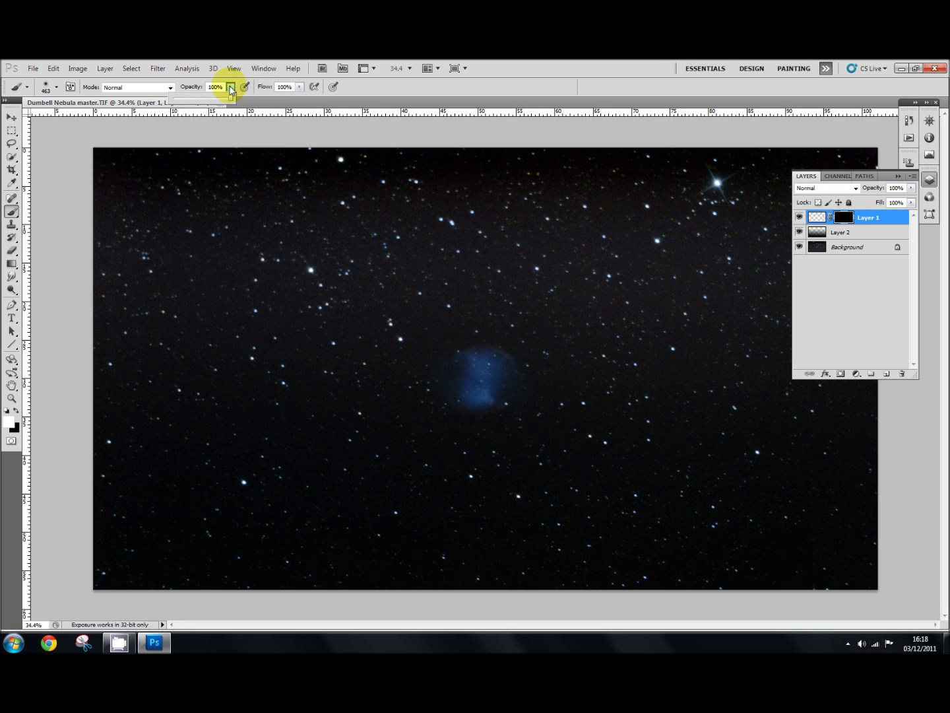
drag(230, 86, 200, 90)
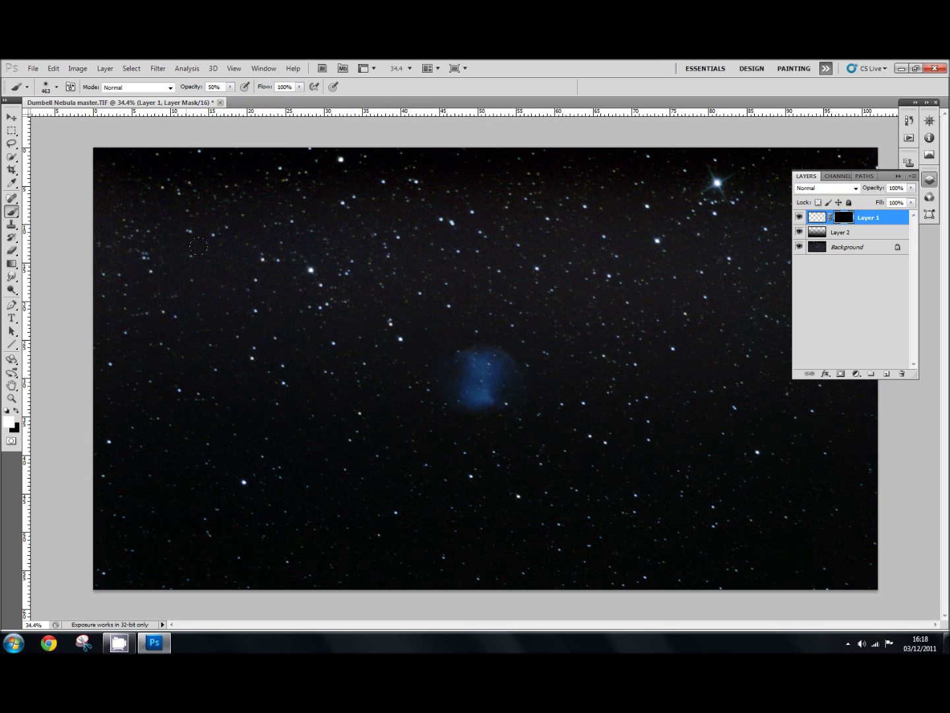
Paint white on Layer 1's mask at the left, right and bottom to reveal stars.
click(185, 329)
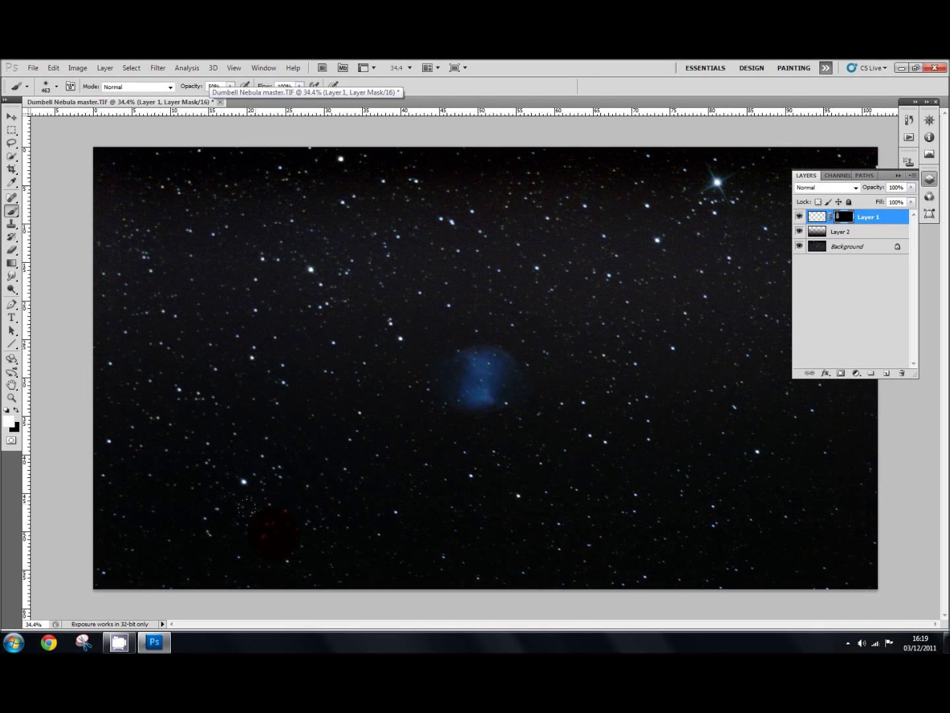
click(175, 551)
click(865, 471)
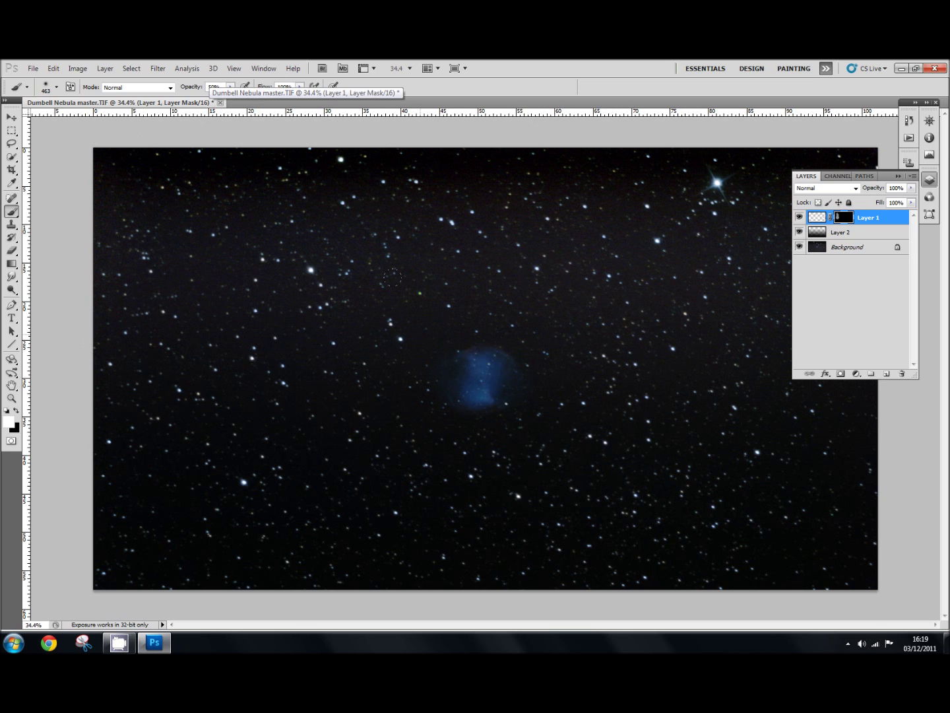
drag(116, 475, 824, 584)
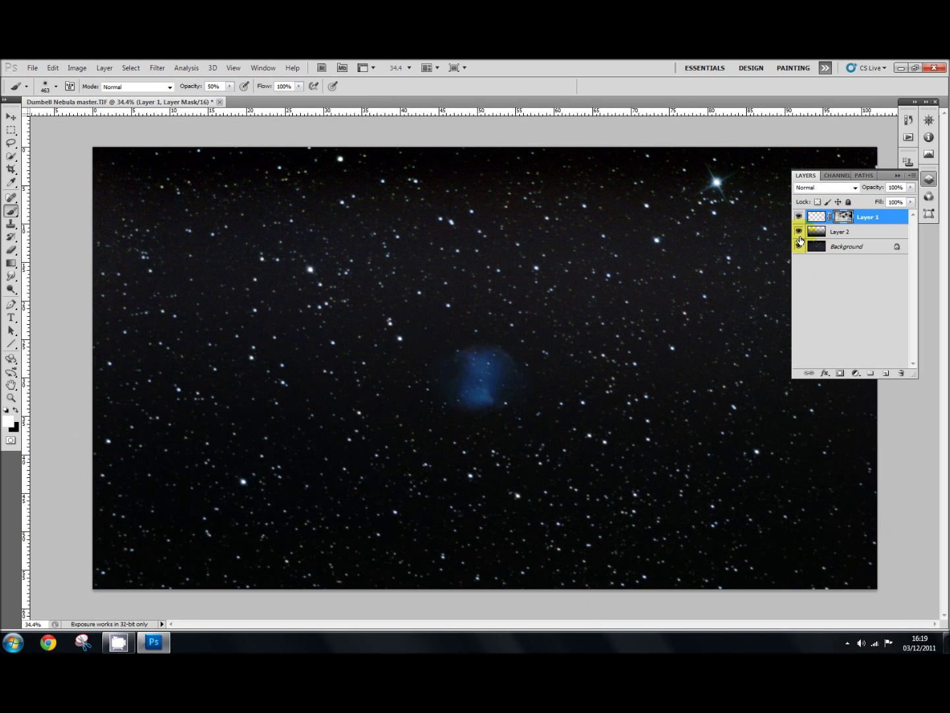
Toggle Layer 1 and Layer 2 visibility to compare the sky before and after.
click(798, 216)
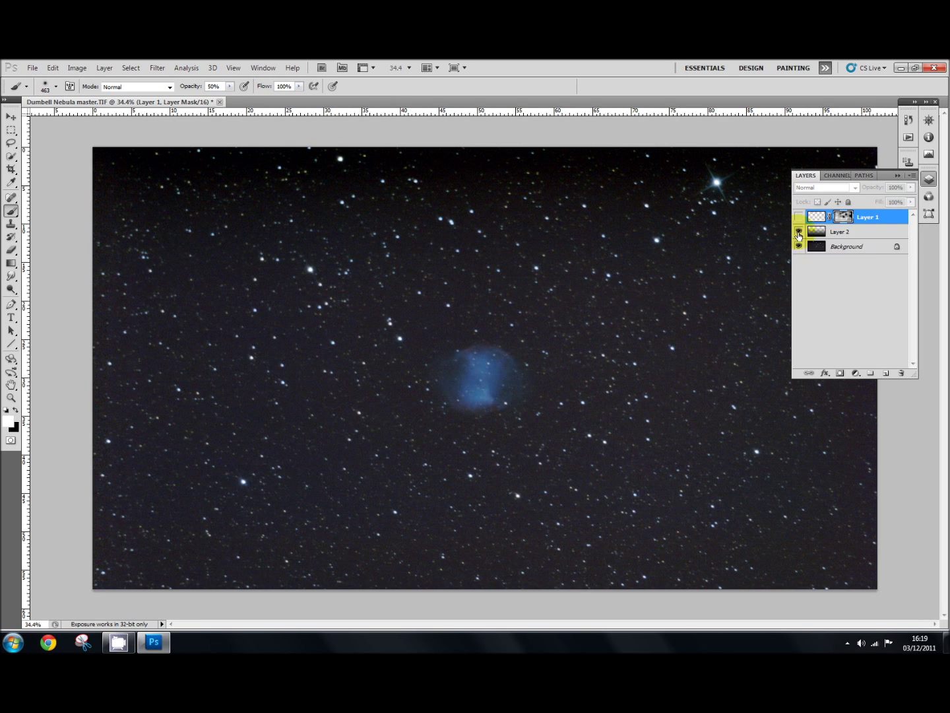
click(798, 231)
click(798, 217)
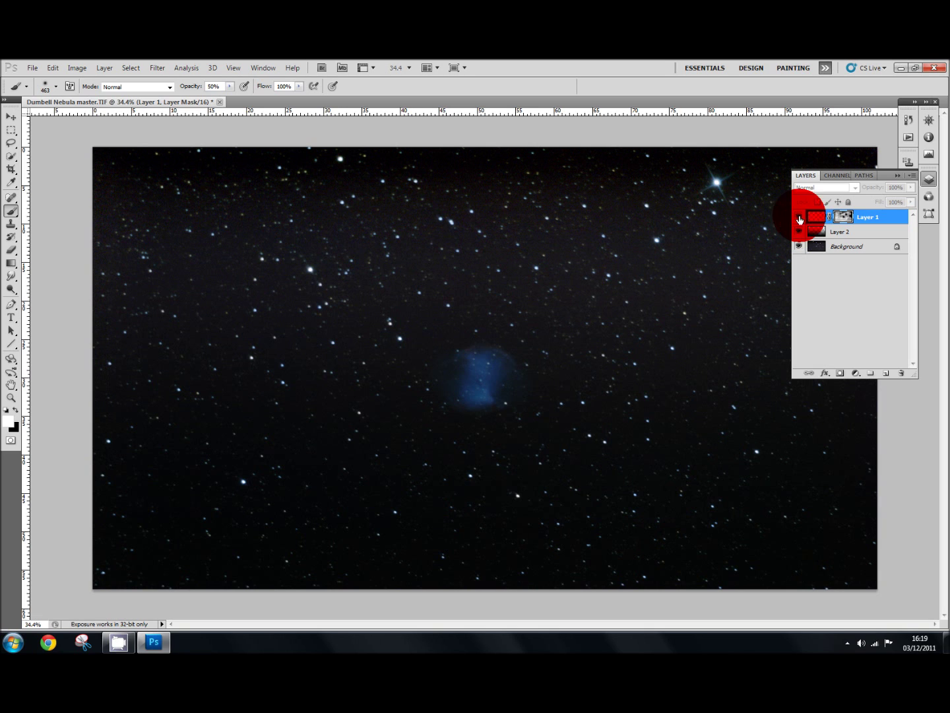